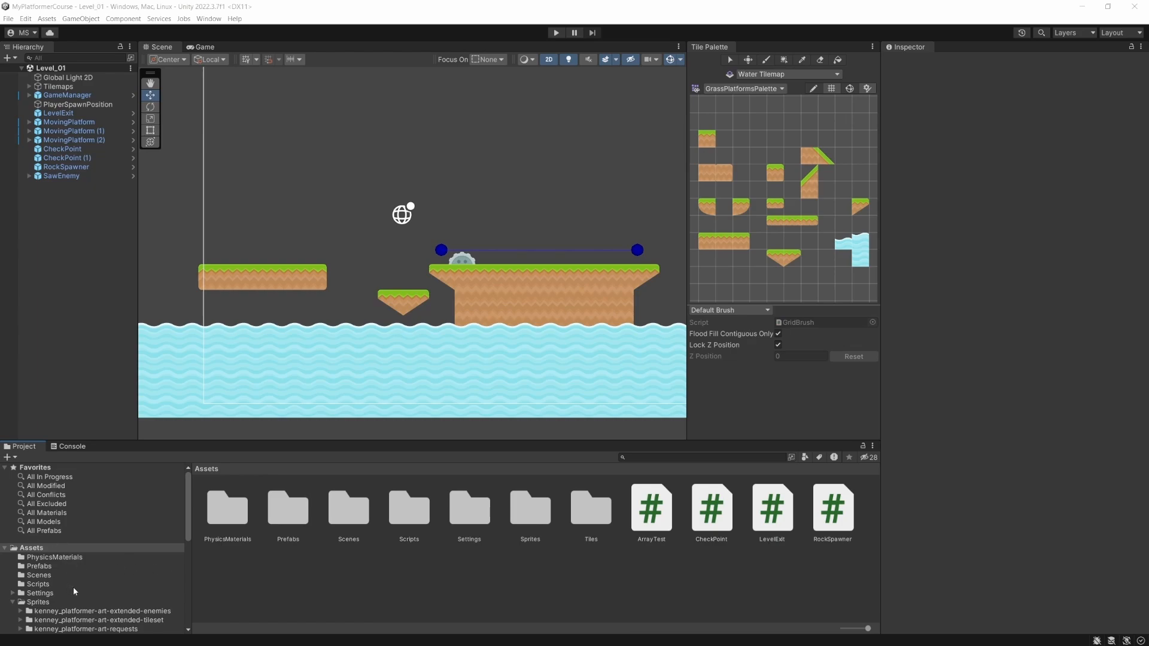
Step: Place the bee sprite from the kenney_platformer-pack-redux PNG Enemies folder into the level, above the gap between the platforms
scroll(75, 596, down, 2)
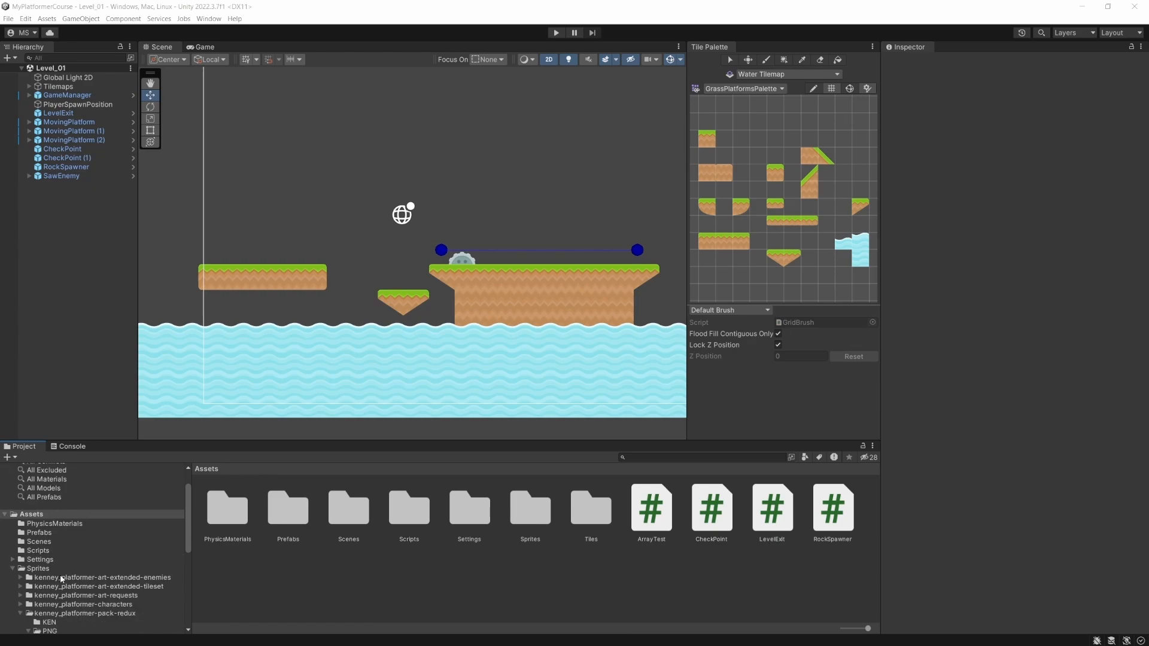
scroll(65, 577, down, 2)
scroll(51, 559, down, 2)
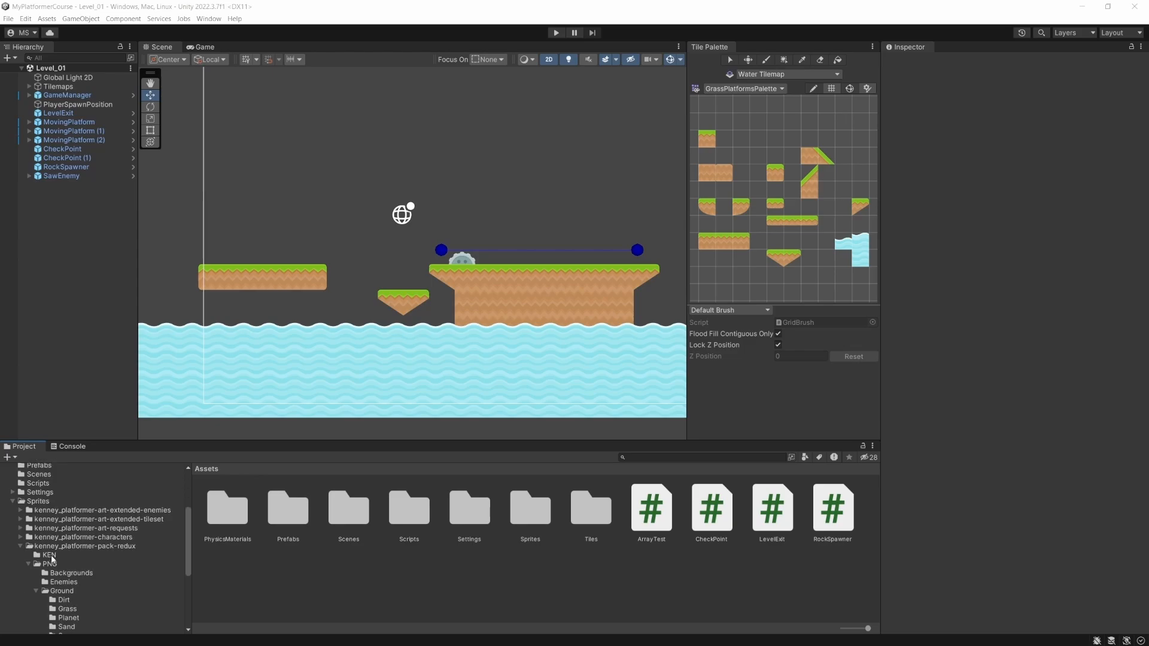
click(74, 579)
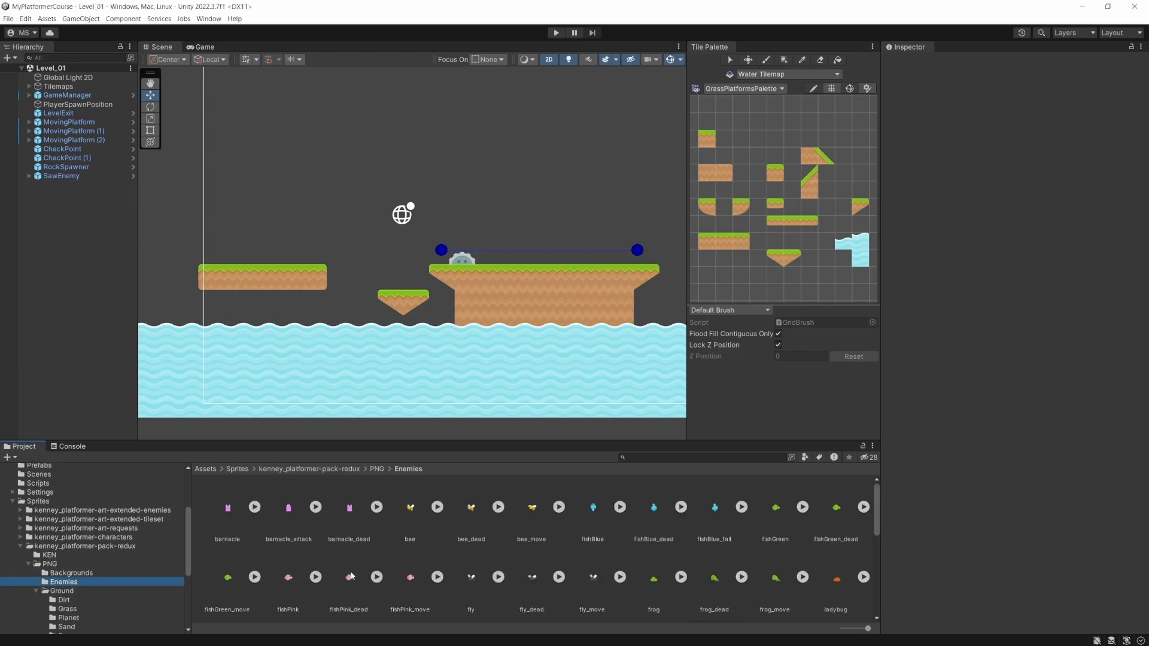
drag(411, 508, 358, 262)
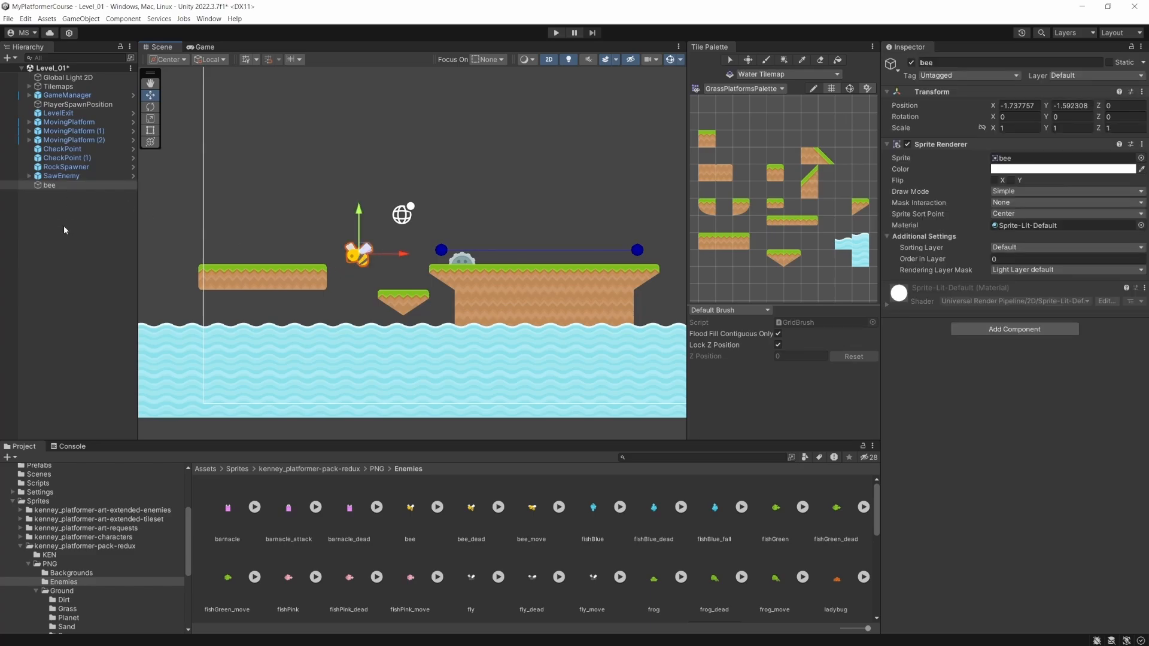
Step: Reset the bee object's transform to the origin
click(74, 185)
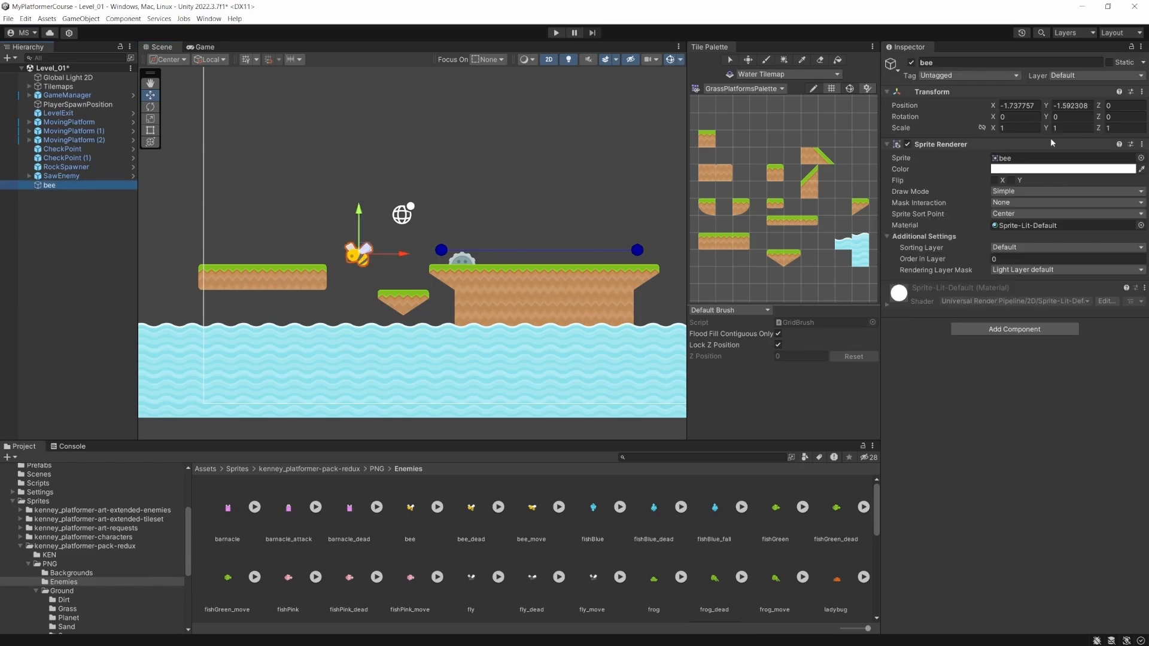
click(1142, 92)
click(1101, 103)
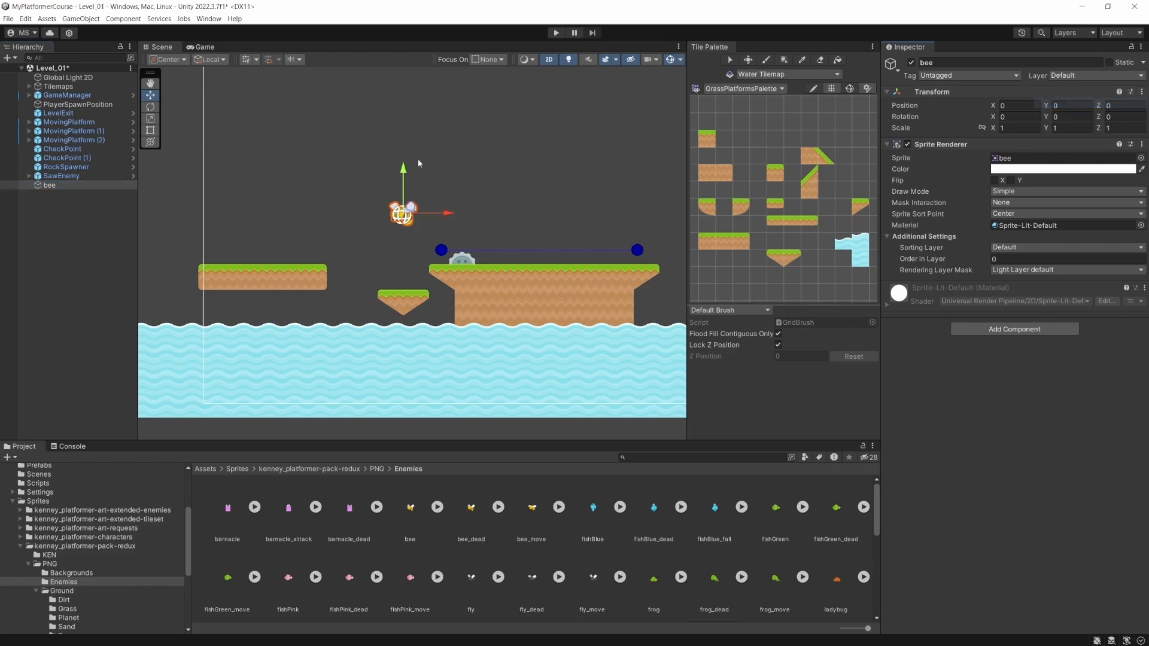
Step: Create an empty root object named BeeEnemy and reset its transform
click(65, 262)
right_click(65, 235)
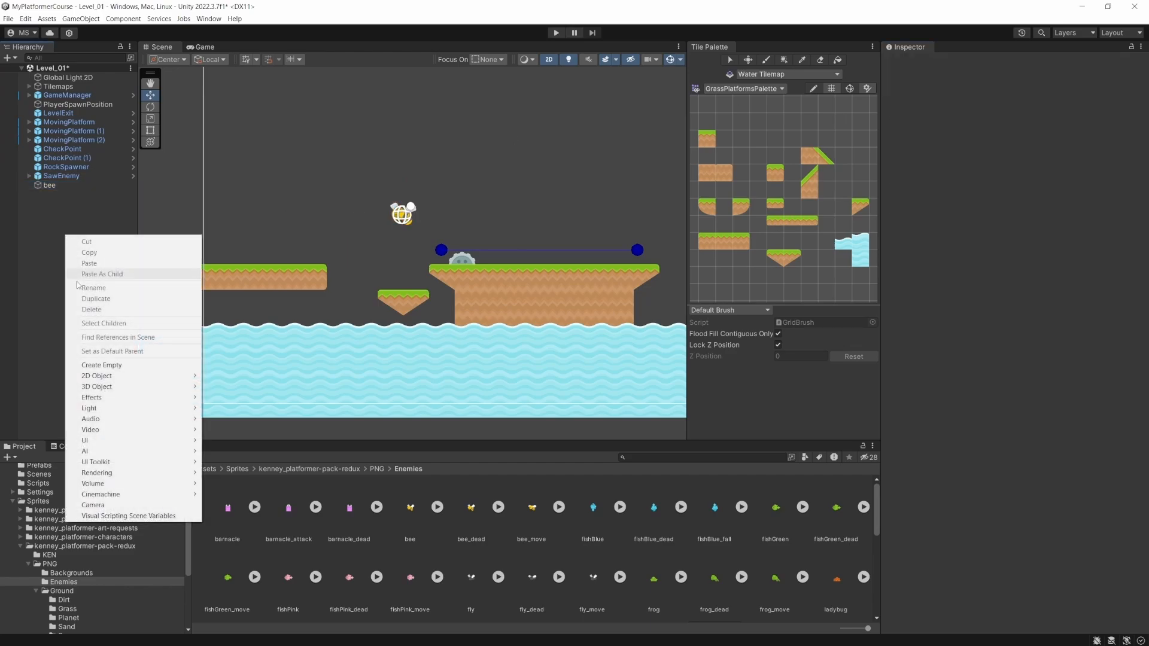
click(89, 365)
text(B)
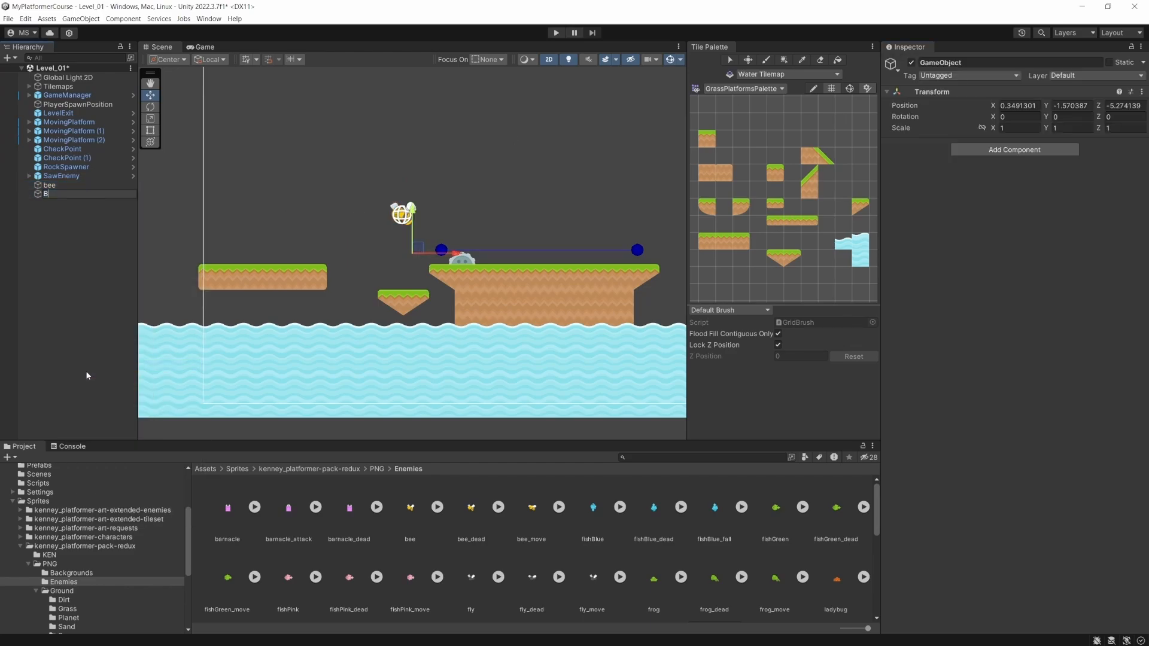
text(eeEnemy)
key(Return)
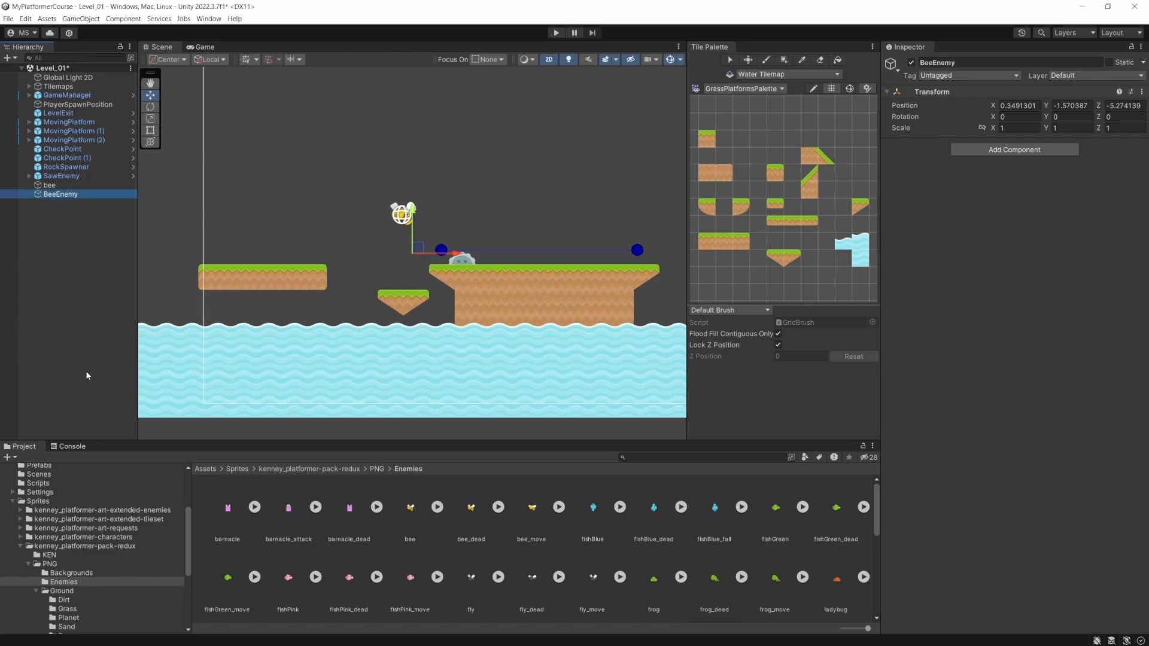
click(1141, 91)
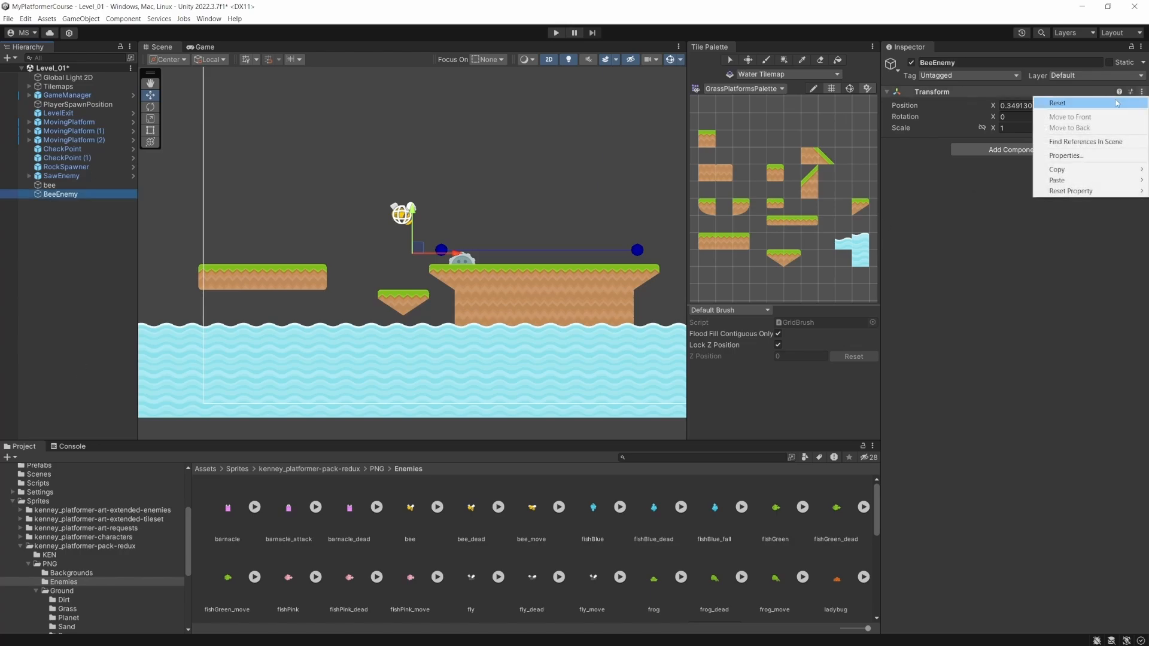
click(1054, 99)
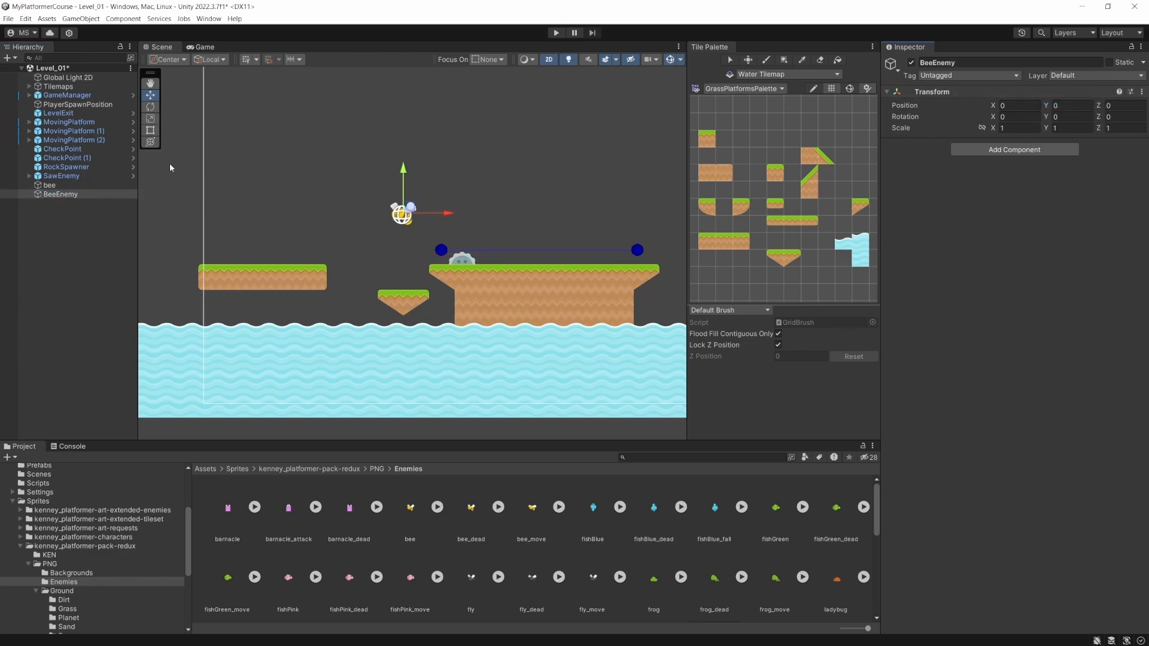
Step: Make bee a child of BeeEnemy, and move BeeEnemy above the saw to about X 2.32, Y 0.62
drag(56, 186, 57, 195)
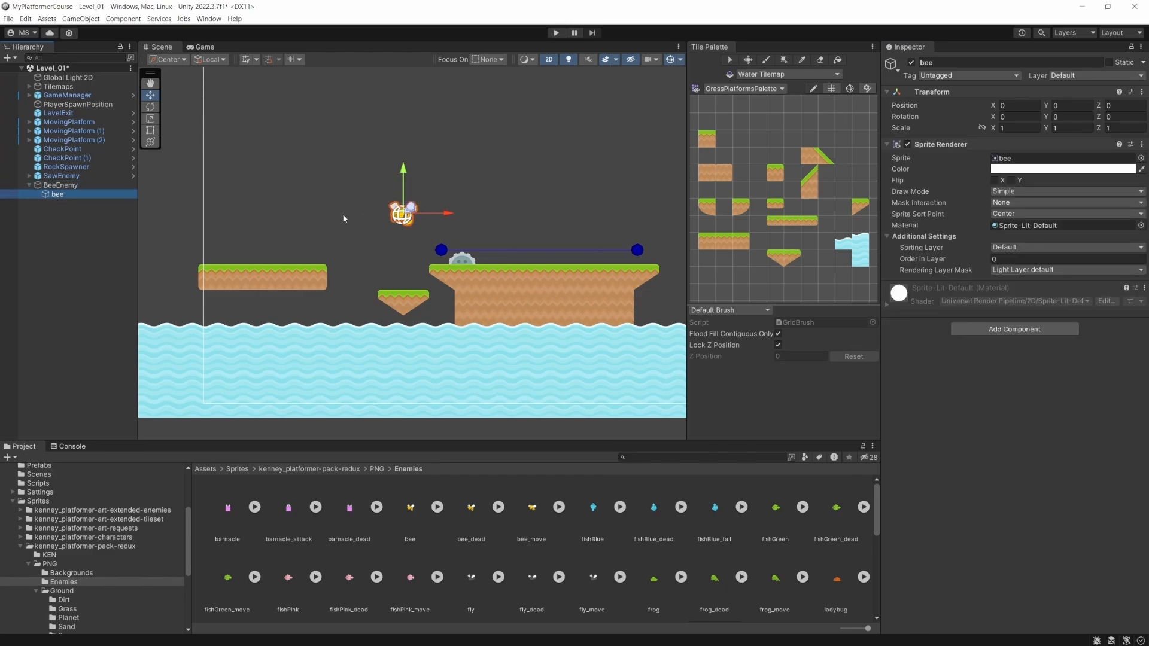
scroll(378, 206, up, 3)
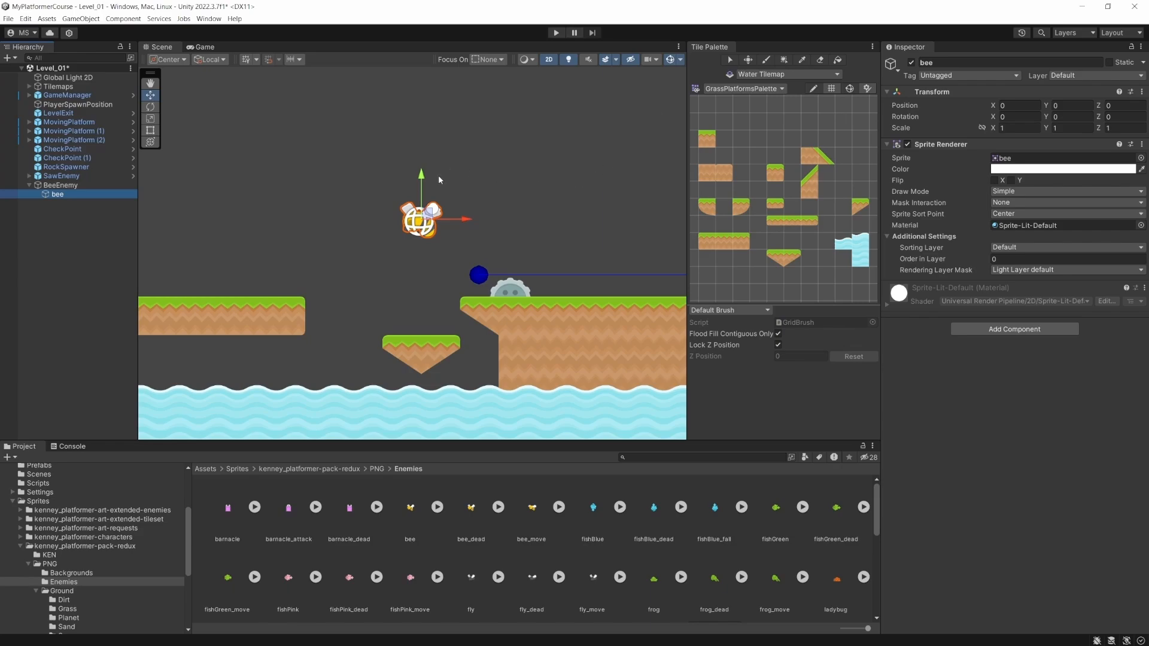
click(61, 185)
drag(429, 212, 521, 188)
Step: Add a Circle Collider 2D to bee with radius 0.43 and Y offset -0.15, and make it a trigger
click(67, 194)
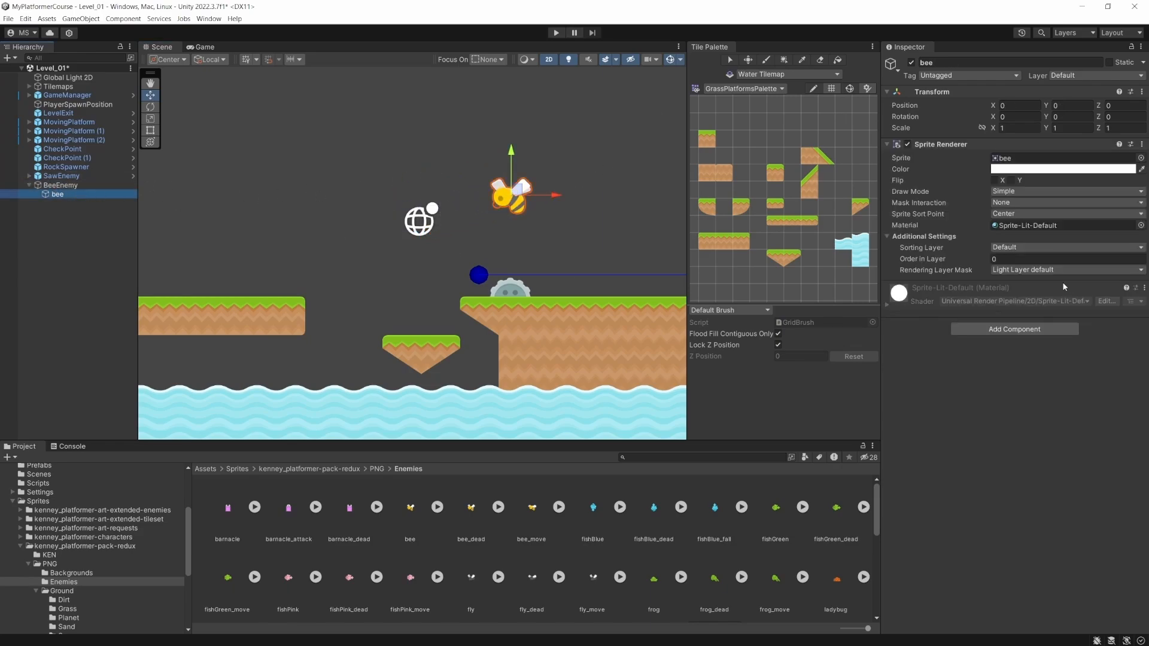
click(1009, 330)
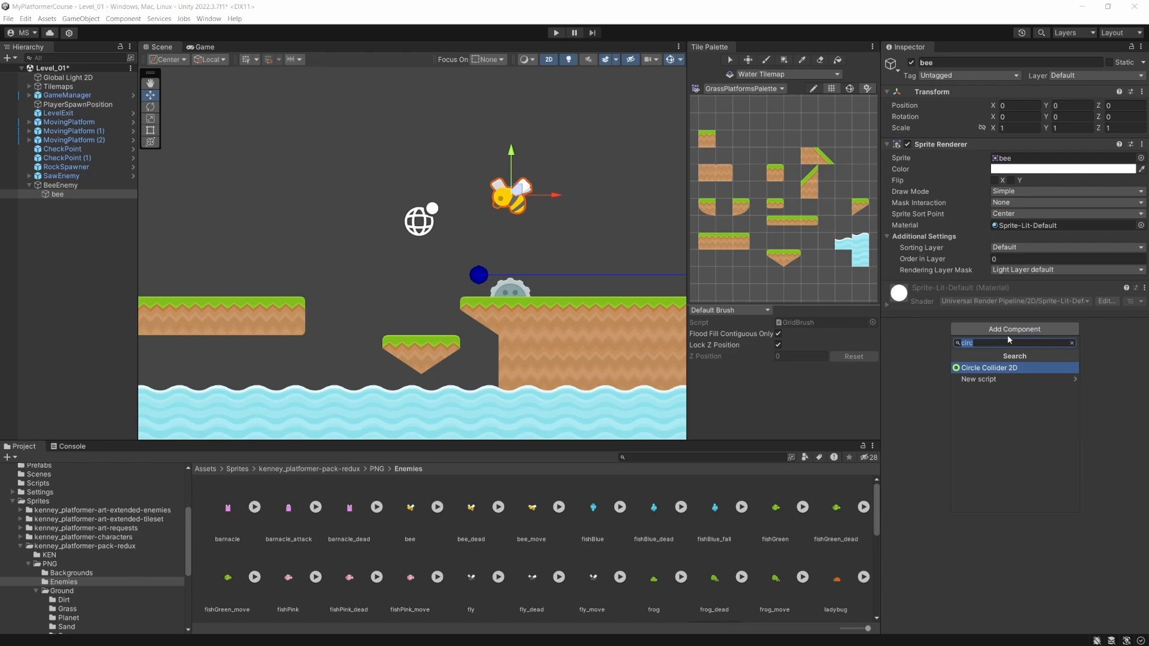
key(Return)
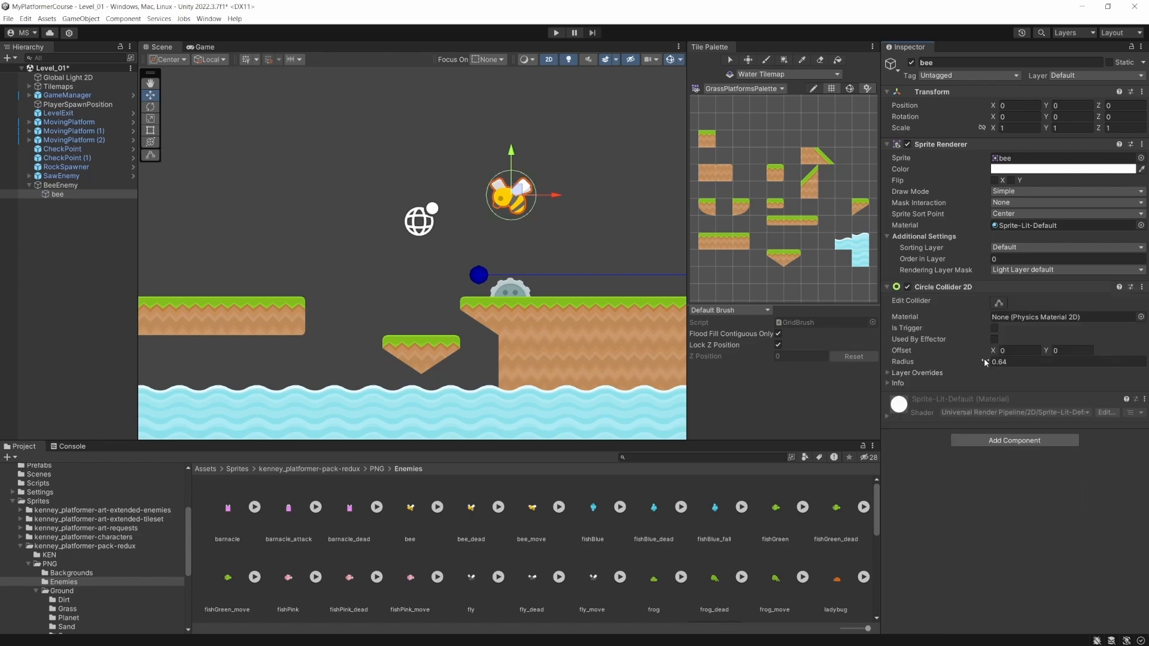
drag(986, 362, 979, 362)
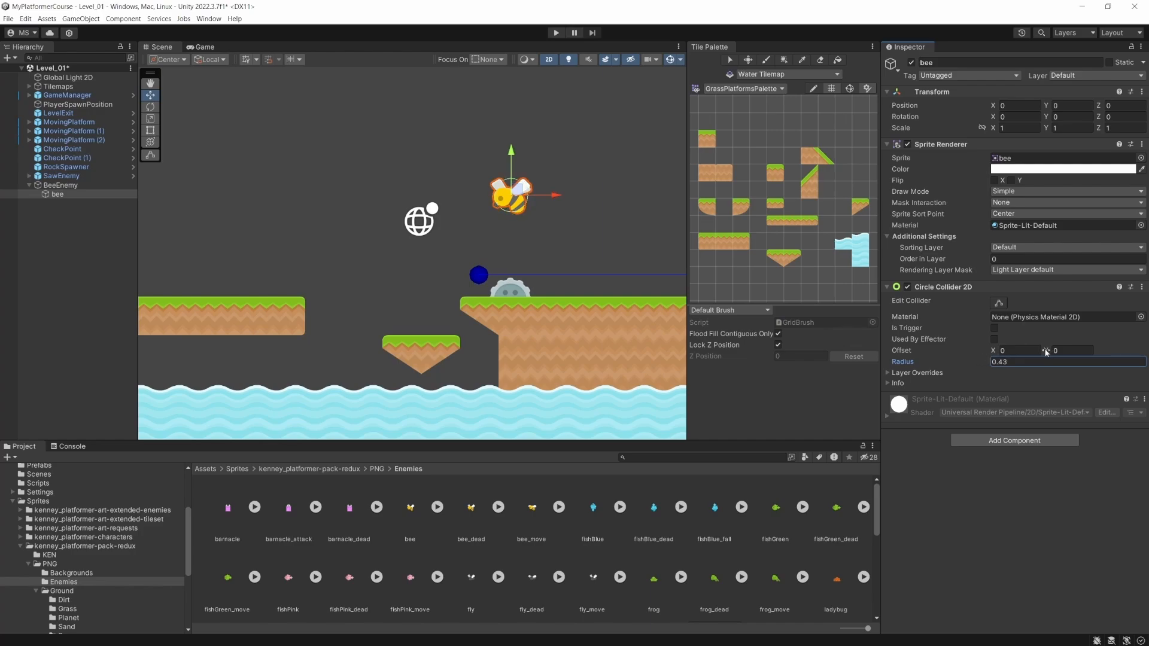
drag(1046, 352, 1040, 353)
click(994, 329)
Step: Add the Moving Platform script to the bee object
click(1023, 442)
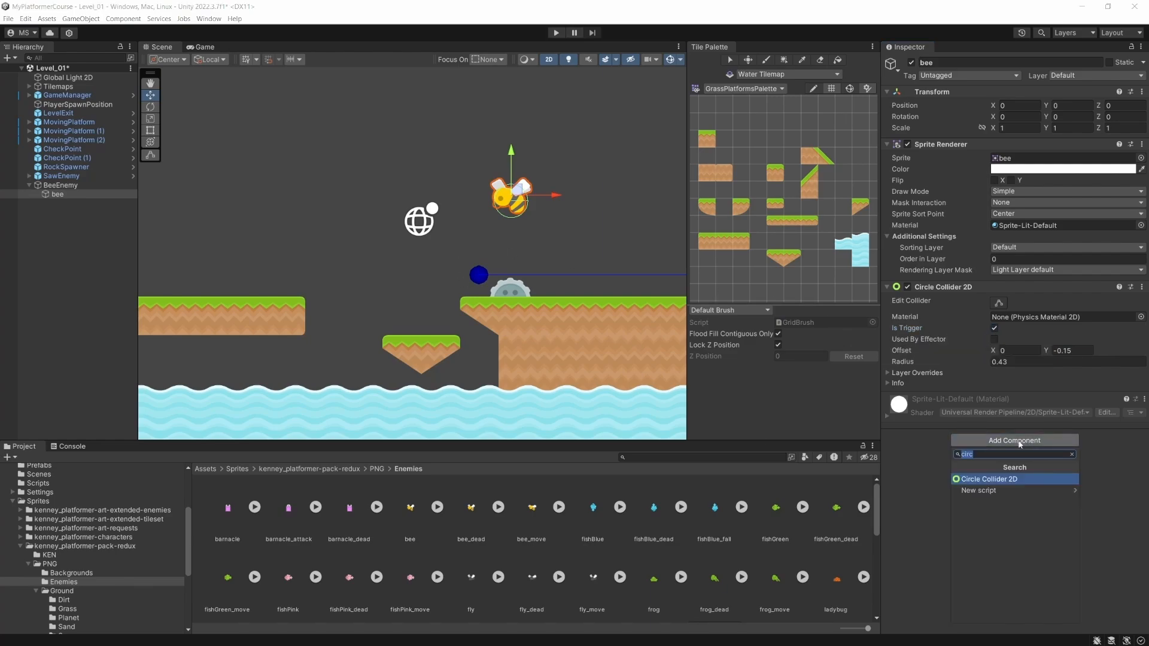
text(way)
key(BackSpace)
key(BackSpace)
text(mo)
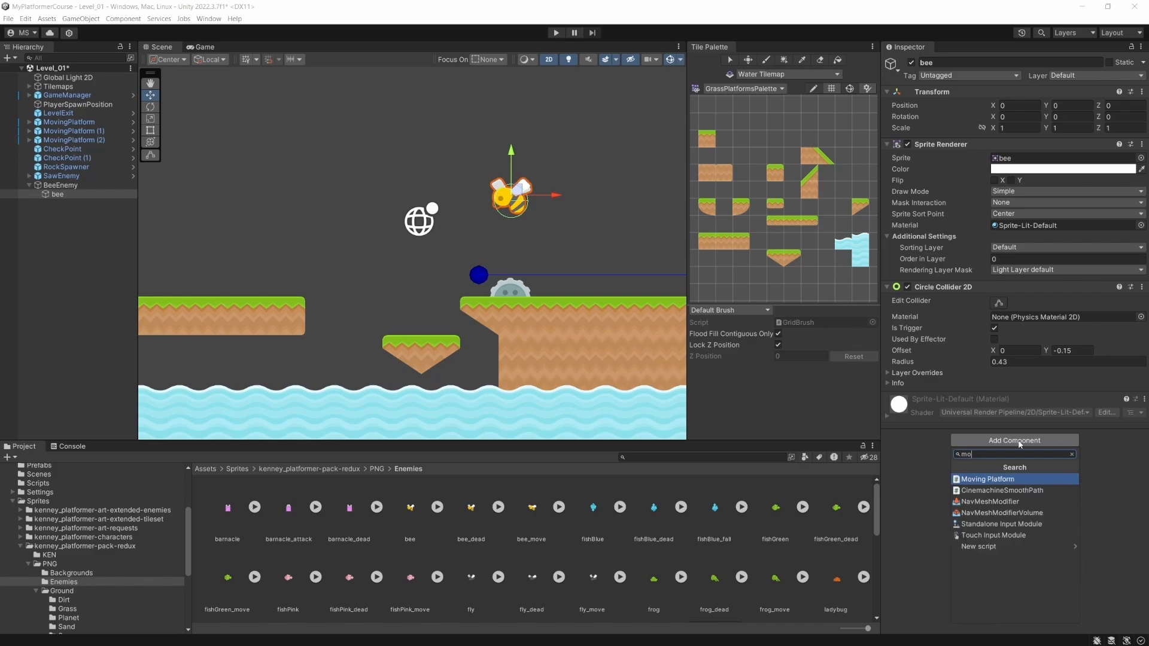
key(Return)
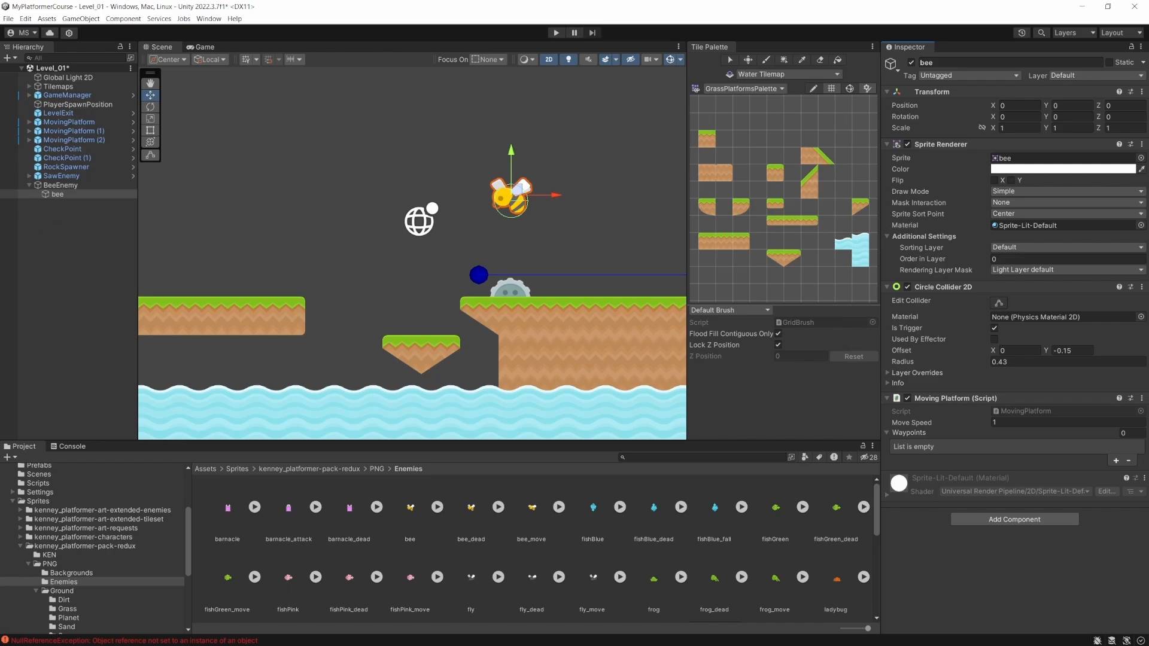
Step: Create an empty child object named Waypoint0 under BeeEnemy
right_click(59, 188)
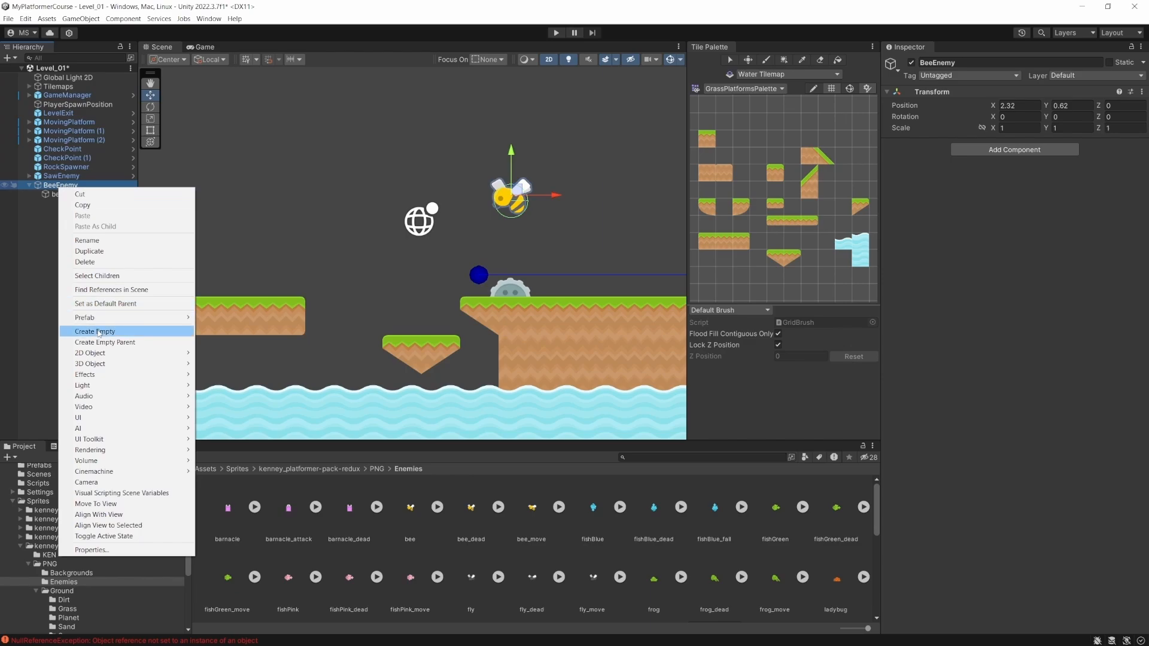
click(94, 331)
text(Waypoint)
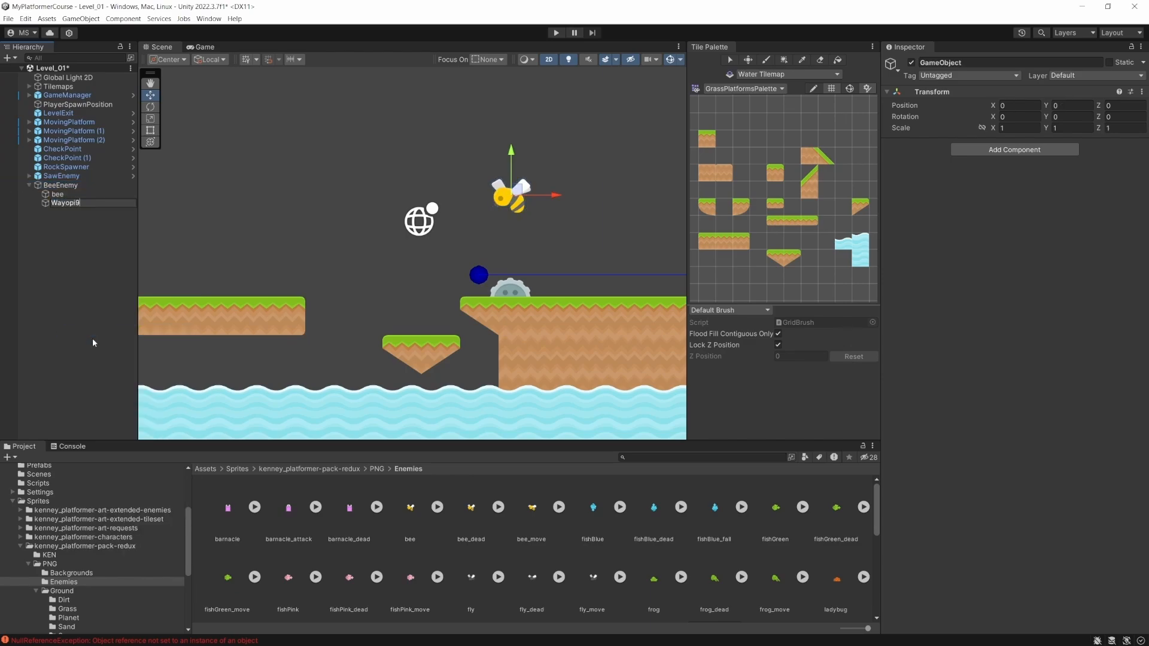
text(0)
key(Return)
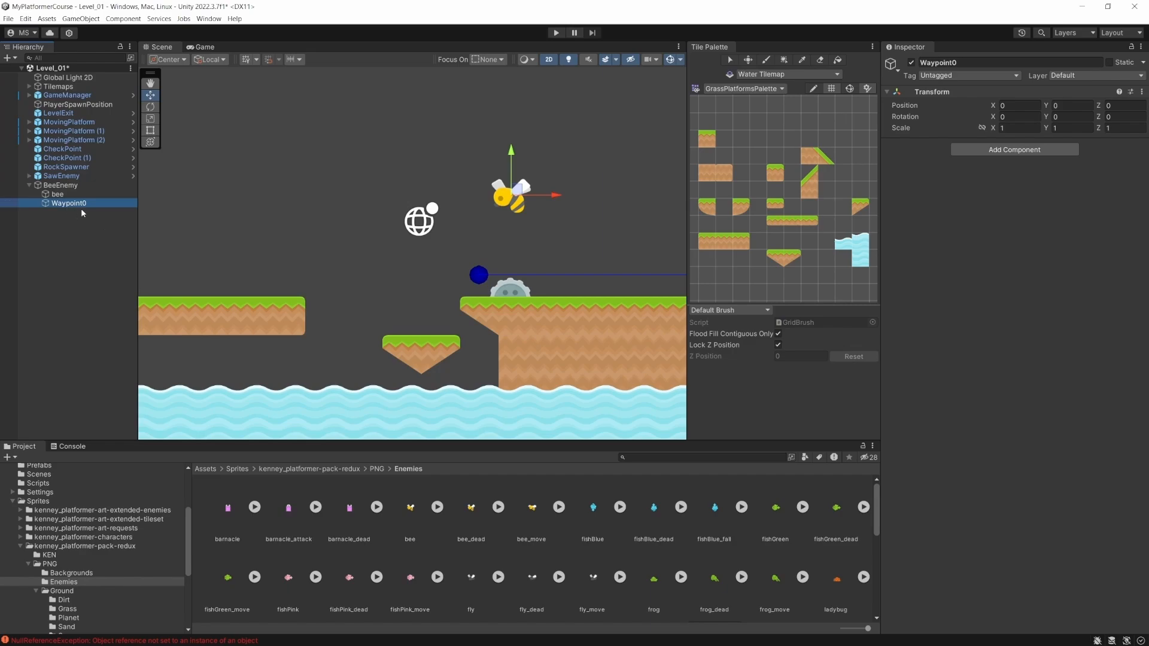
Step: Duplicate Waypoint0 and rename the copy Waypoint1
key(ctrl+d)
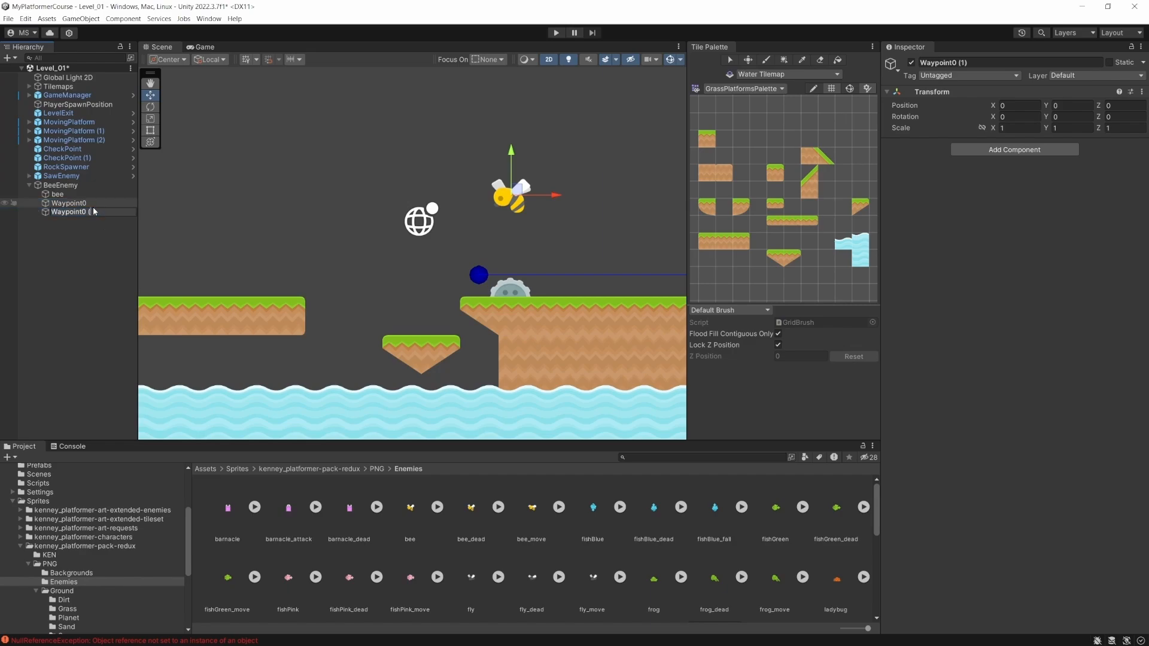
key(BackSpace)
key(BackSpace)
key(BackSpace)
text(1)
key(Return)
Step: Move Waypoint0 to about X -4.19, Y -0.07, and Waypoint1 down to the water surface at about X -4.46, Y -5.16
click(94, 204)
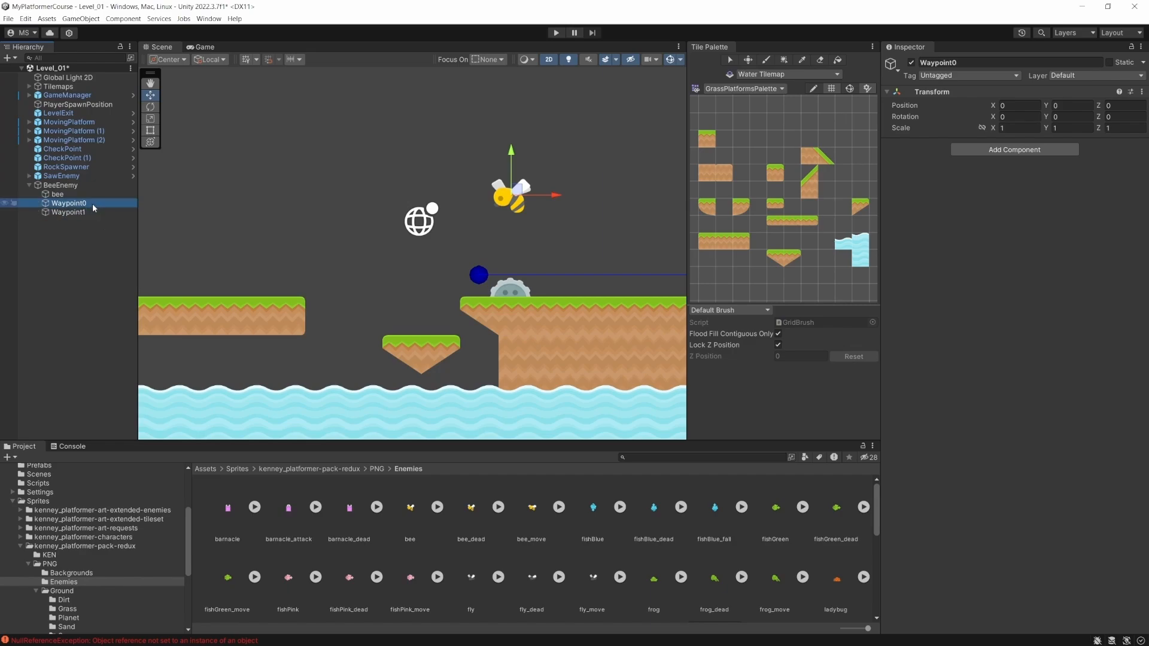
drag(520, 190, 357, 195)
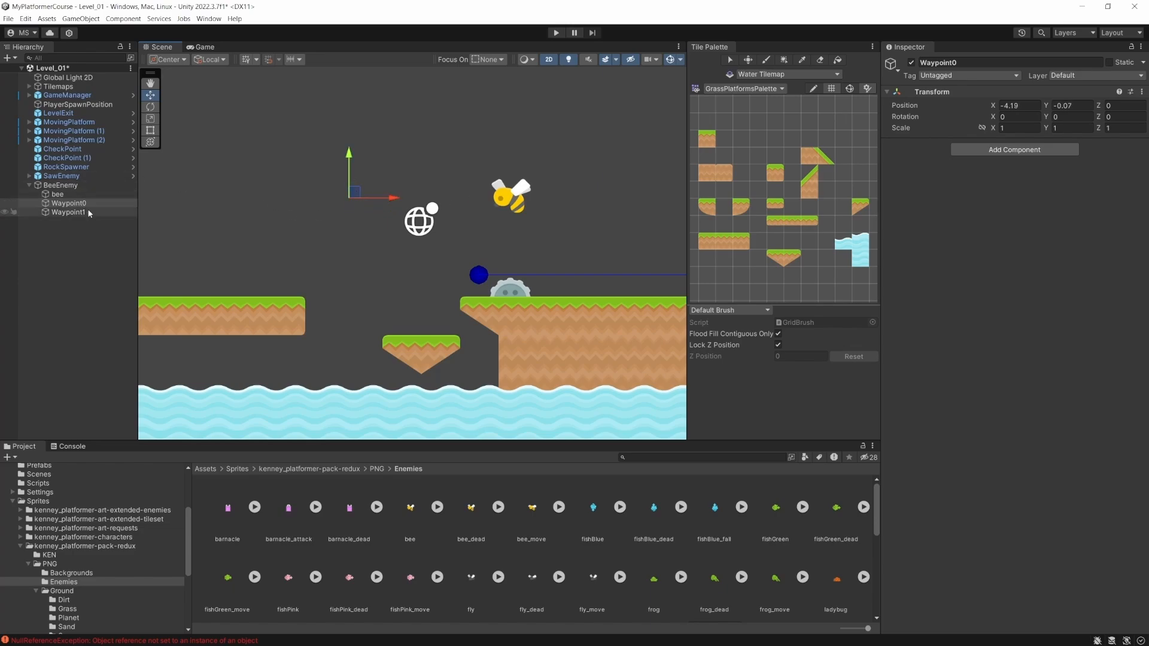
click(67, 213)
drag(510, 203, 339, 383)
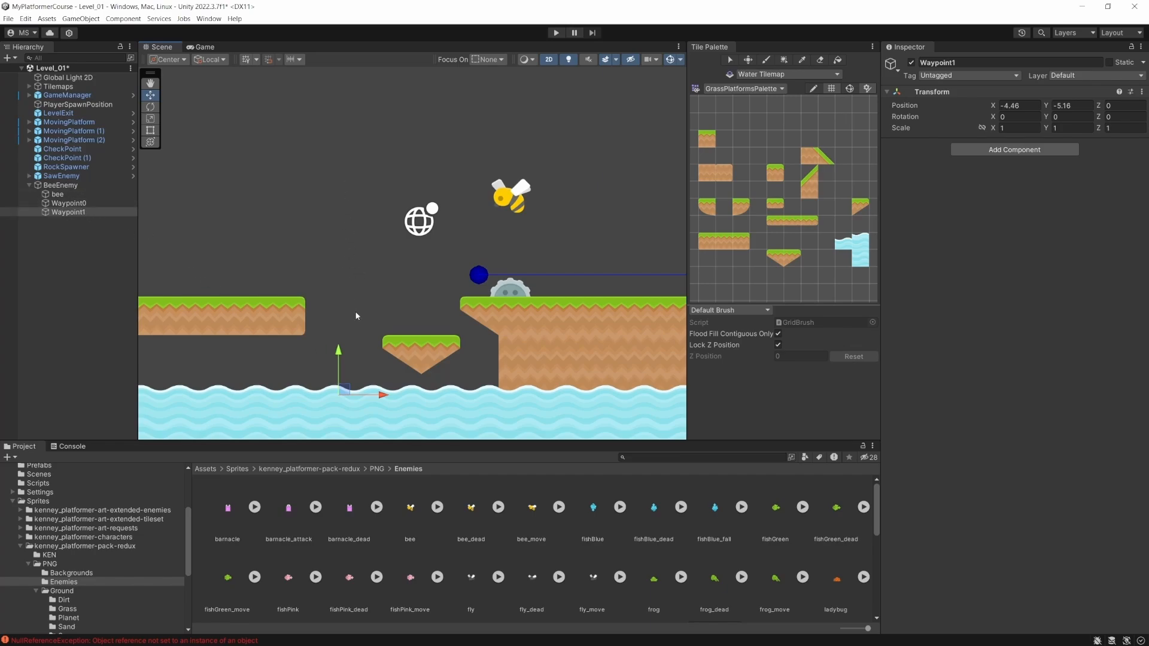
Step: Assign Waypoint0 and Waypoint1, in that order, to the waypoints list of bee's Moving Platform script
click(60, 195)
click(64, 185)
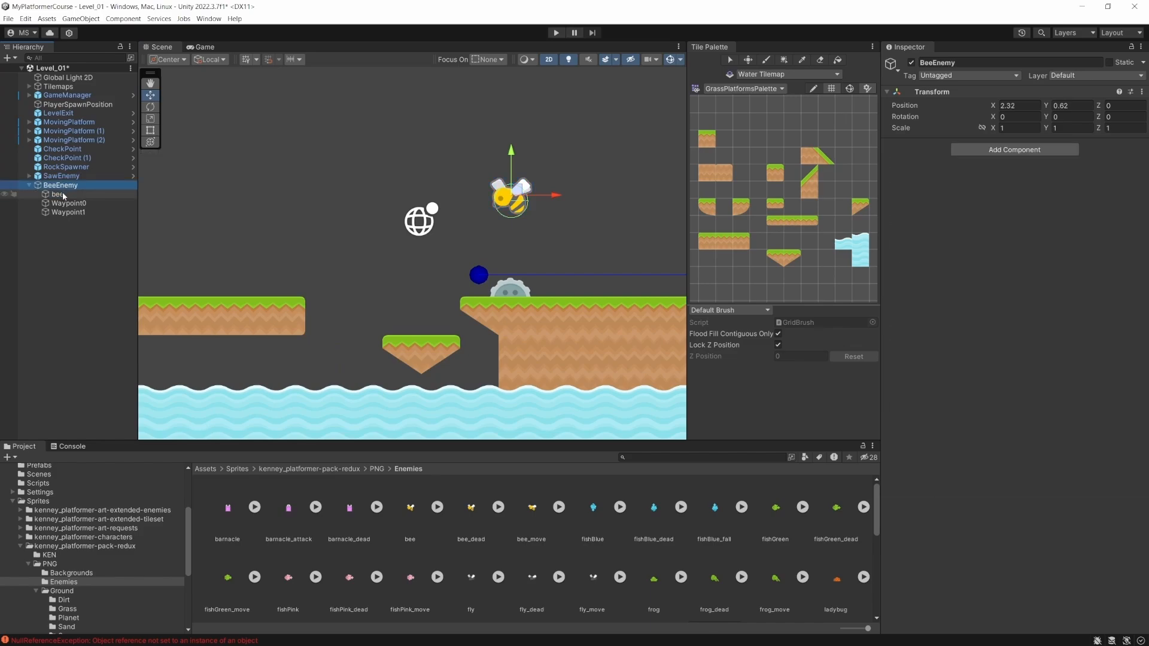
click(72, 195)
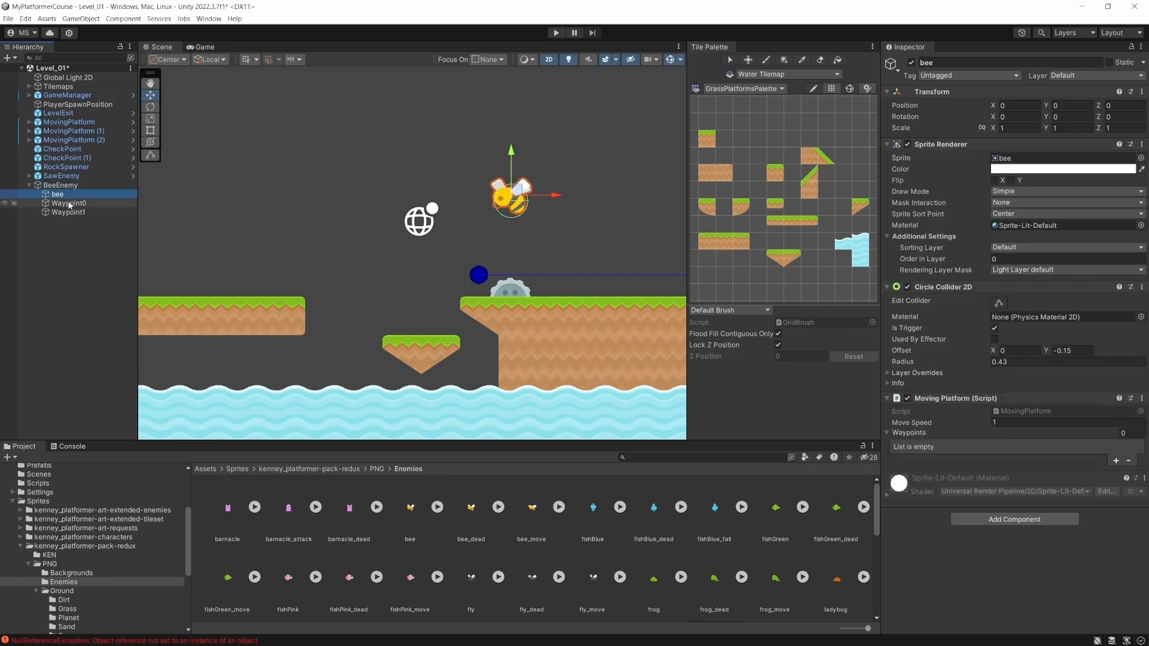
drag(70, 205, 1017, 432)
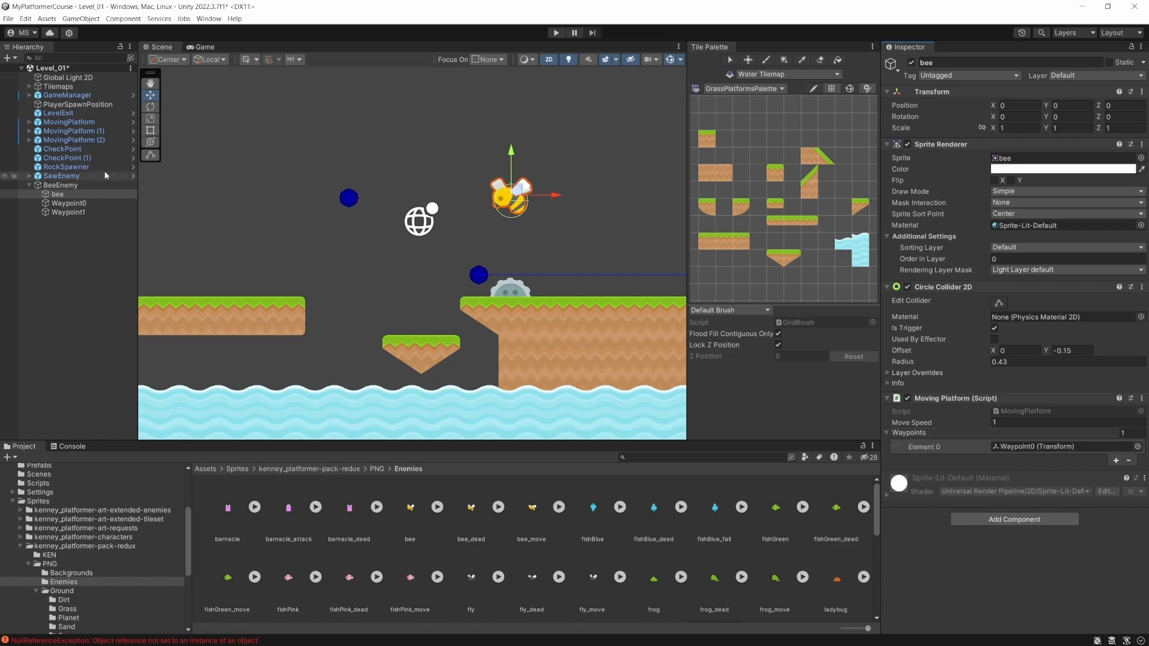
drag(67, 213, 906, 434)
Step: Align Waypoint0 above Waypoint1 by setting its X position to -4.5
click(66, 204)
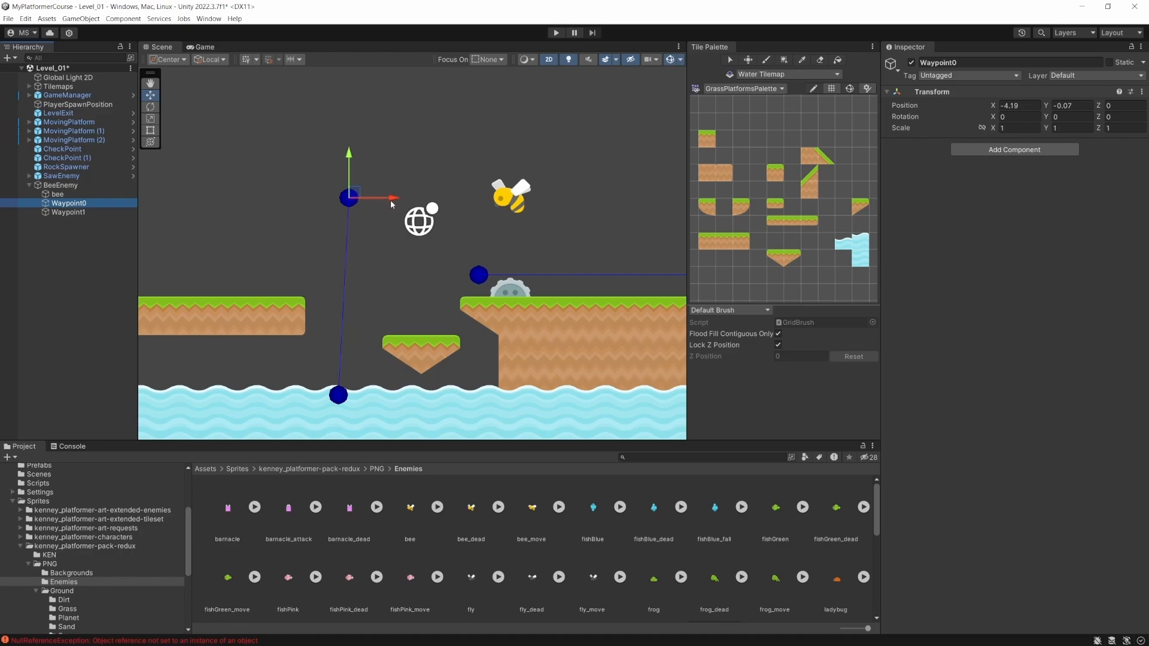
drag(391, 205, 381, 205)
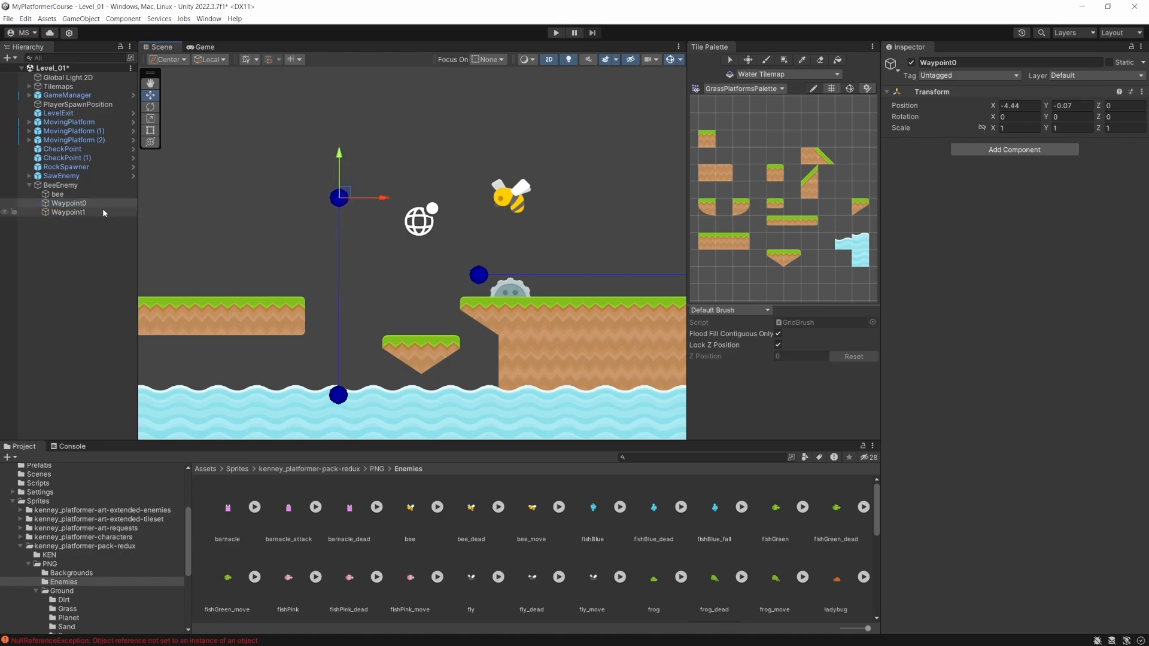
click(99, 205)
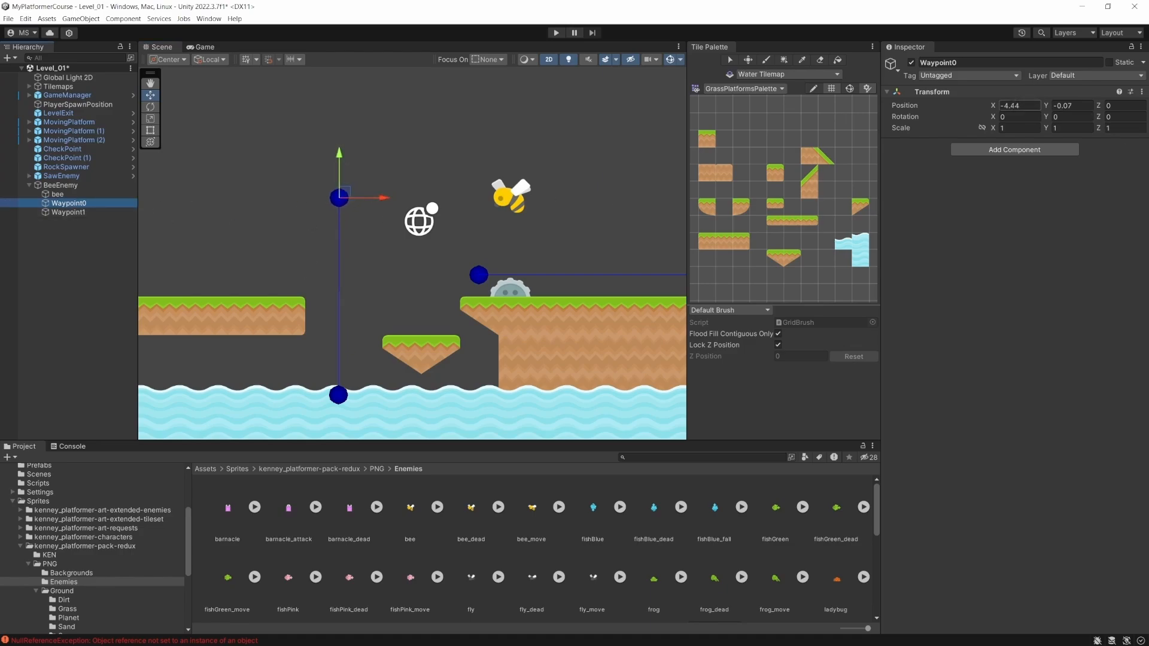
click(1020, 105)
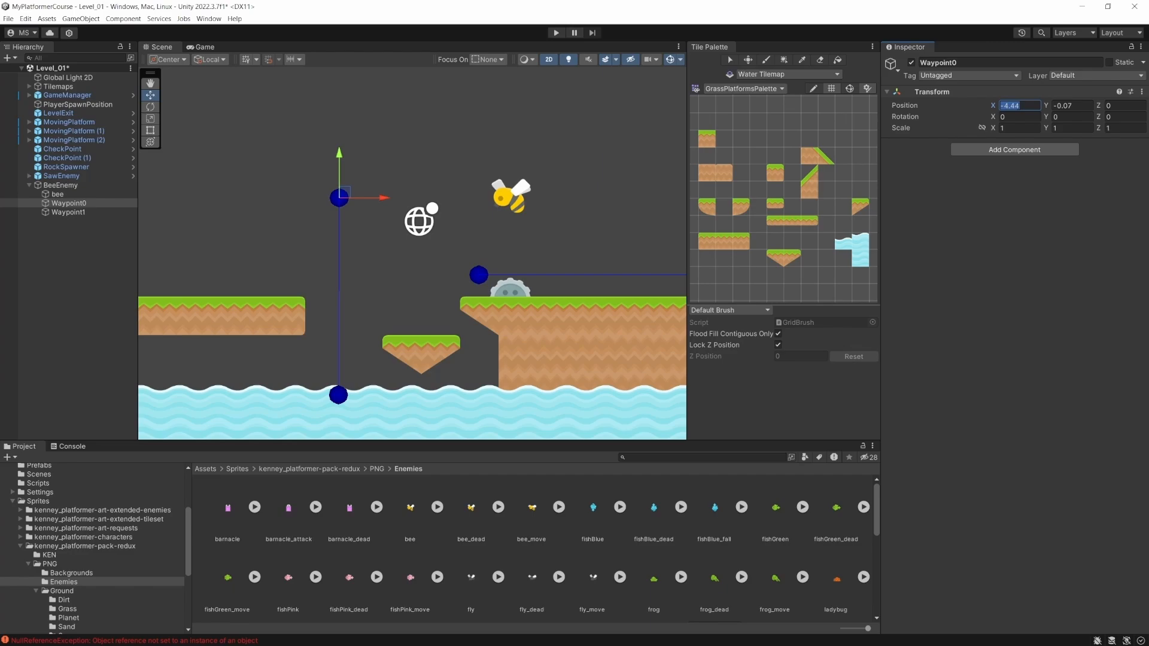
text(-4.5)
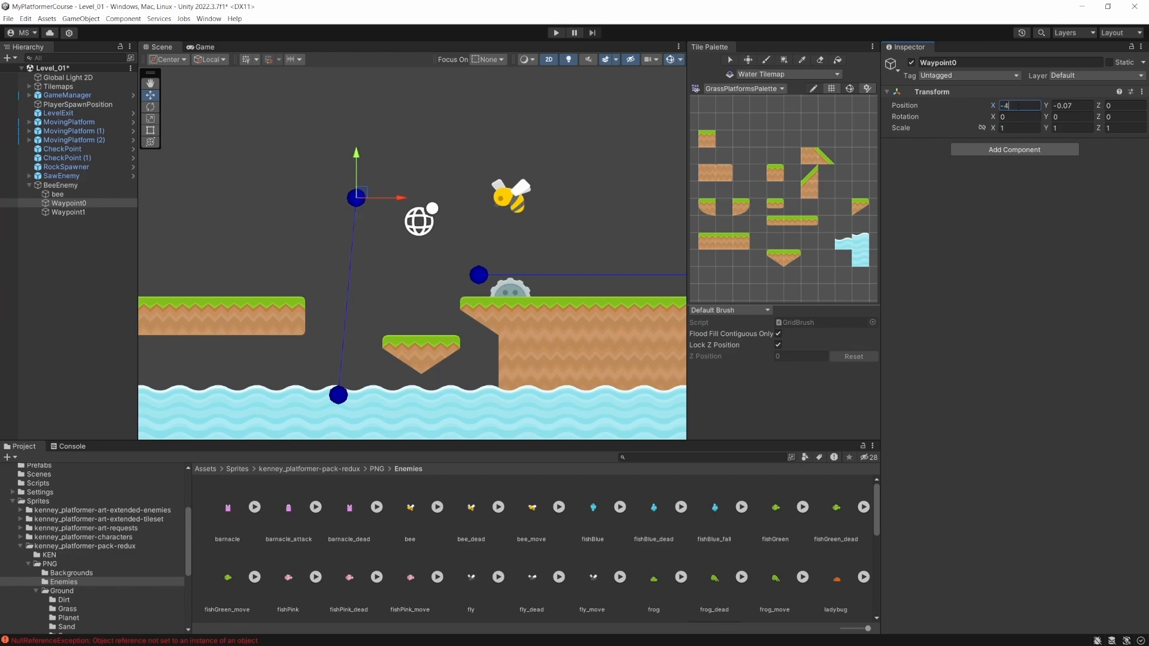
Step: Align Waypoint1 directly below Waypoint0 by setting its X position to -4.5
click(69, 212)
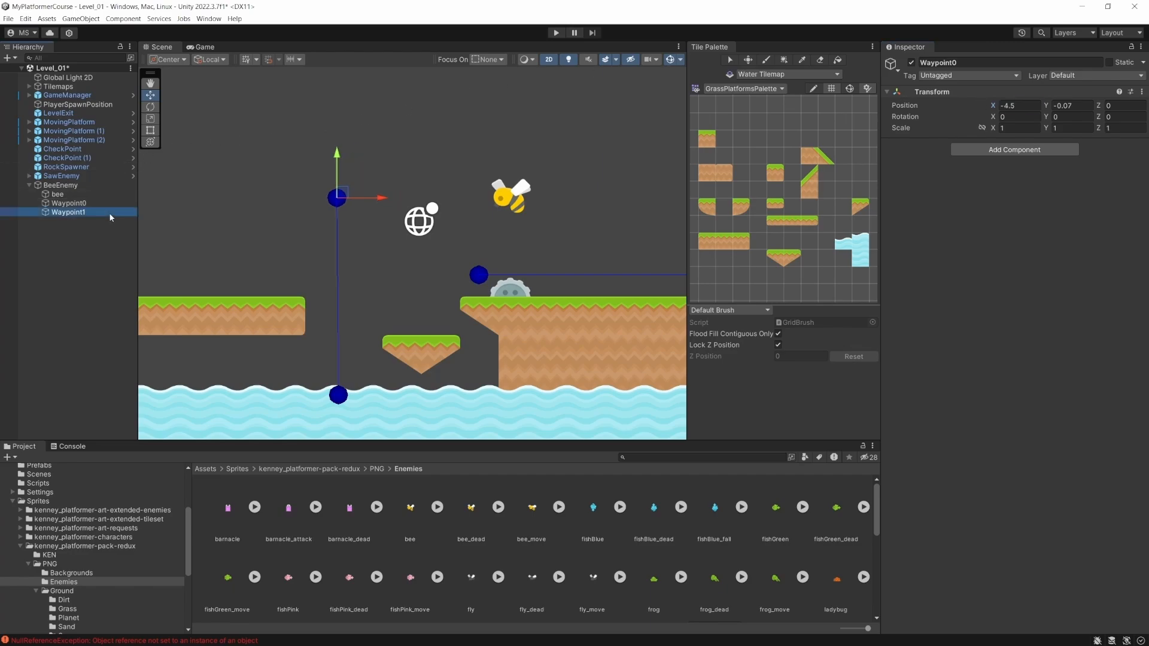
click(1023, 108)
text(-4.5)
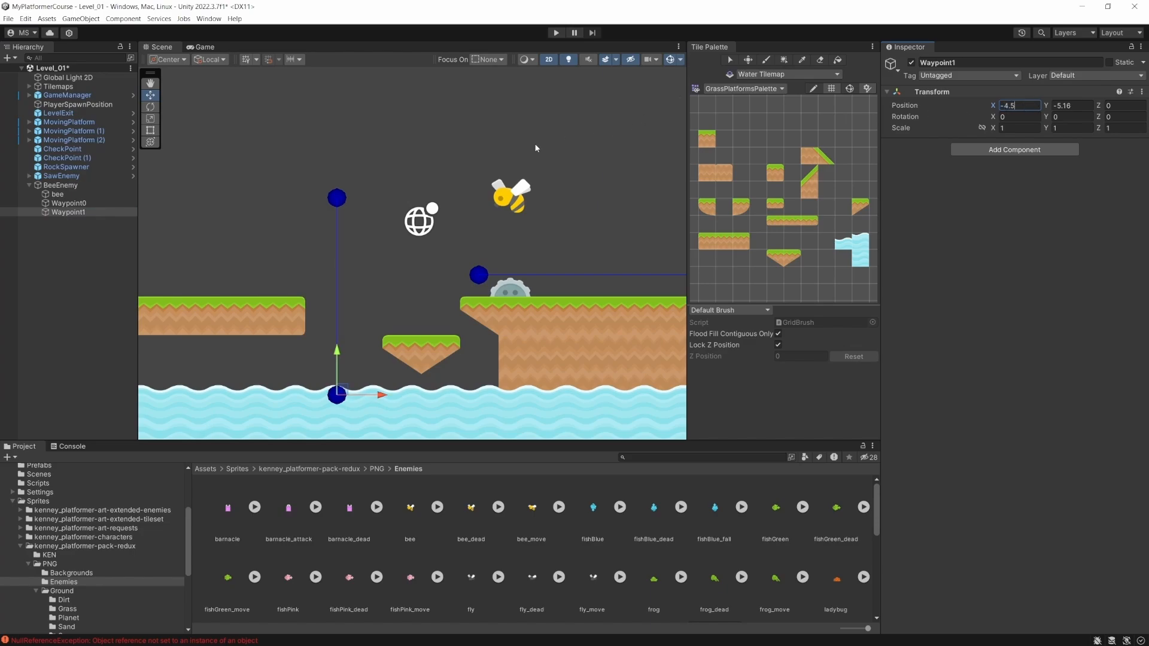
Step: Move the bee sprite object onto Waypoint0, at about X -4.52, Y 0.06
click(75, 186)
click(74, 195)
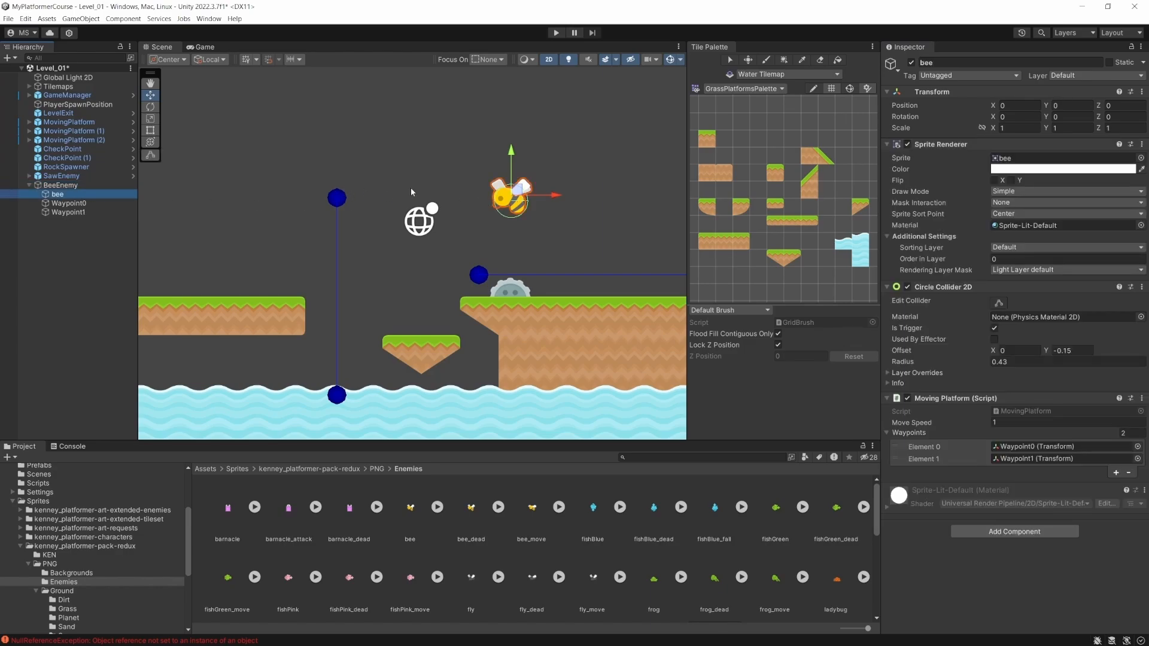
drag(520, 190, 347, 189)
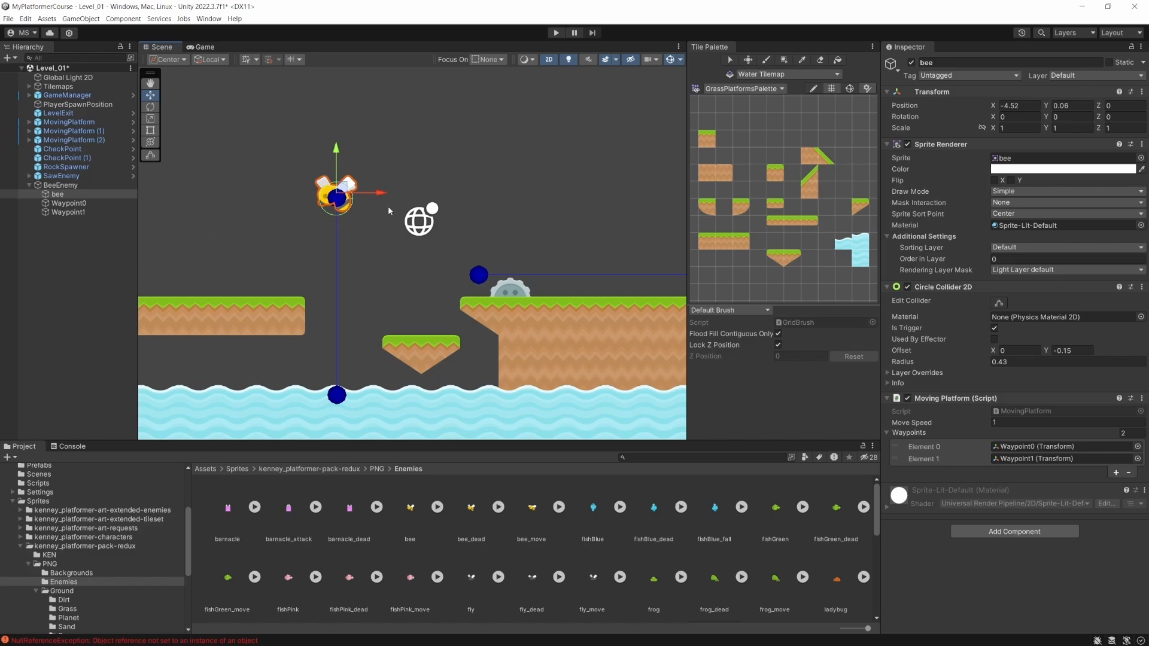
Step: Tag the bee as Hazard and run a brief playtest of the level to check it in the game
click(963, 76)
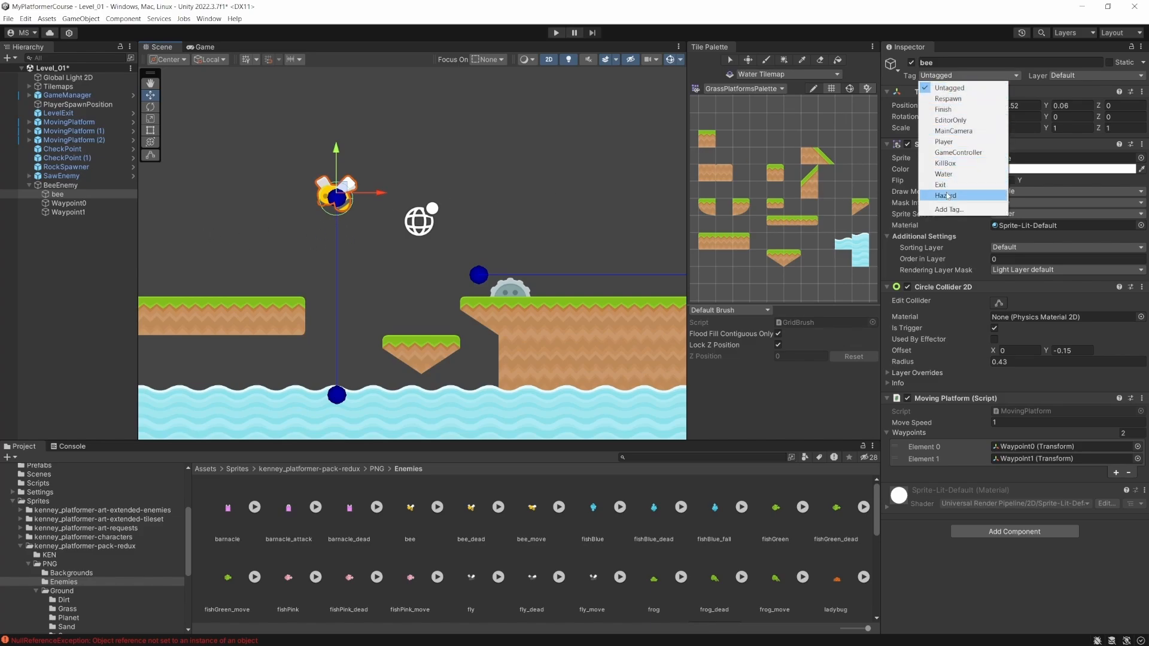
click(947, 196)
click(556, 33)
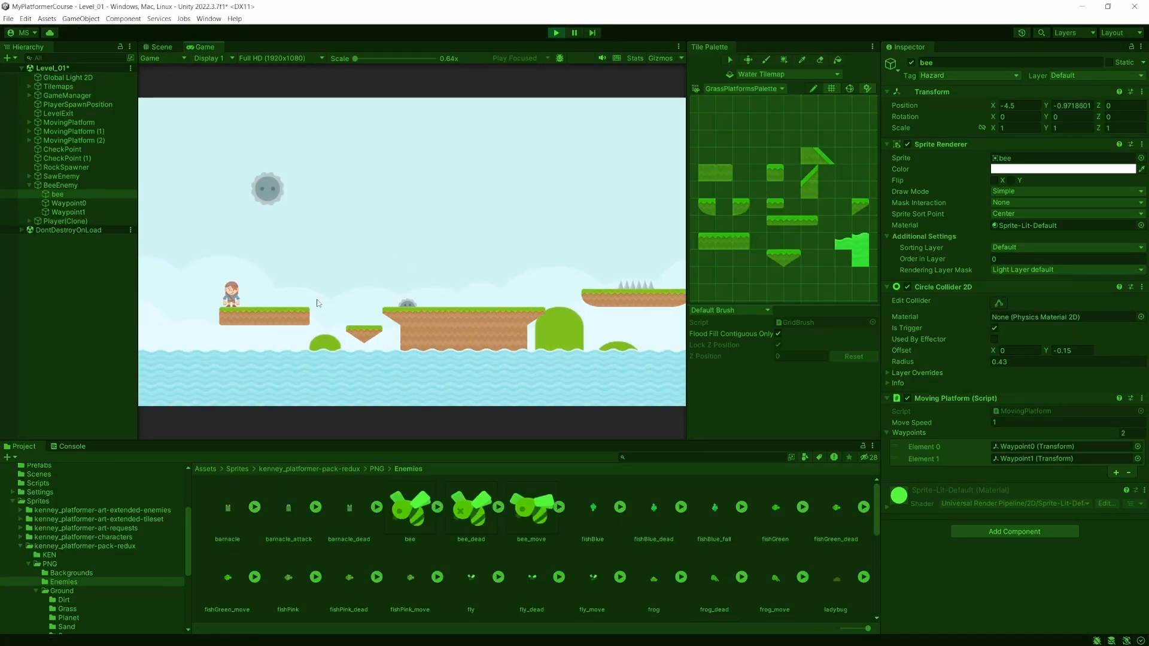
click(556, 33)
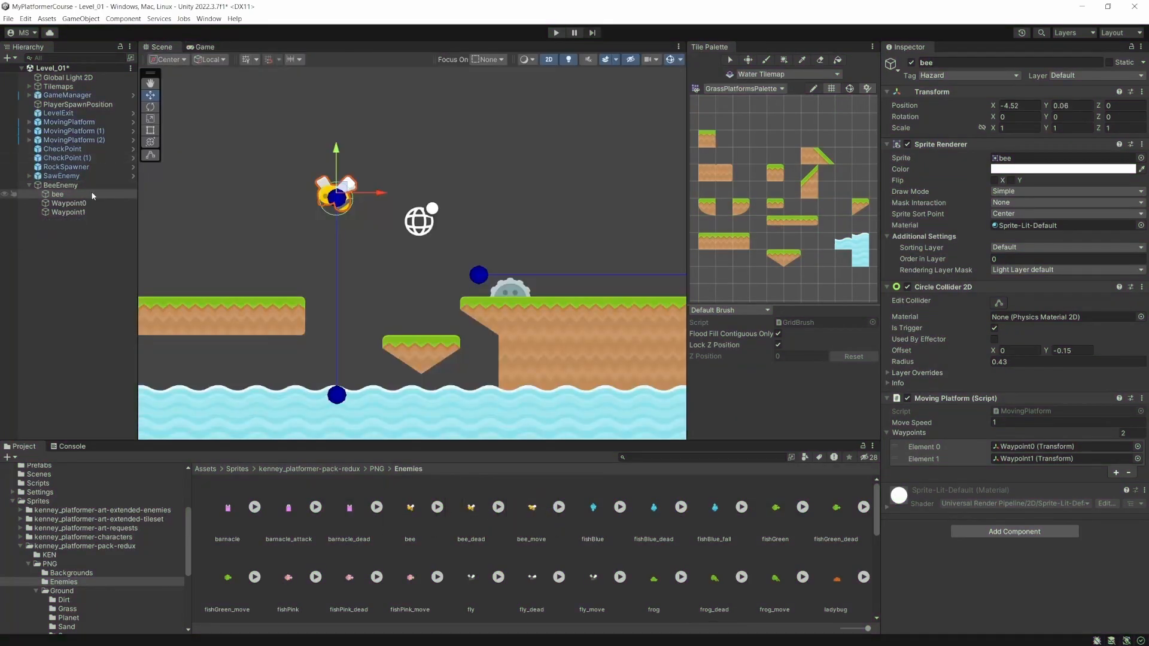
Step: Set the bee's Sprite Renderer to the Platforms sorting layer with Order in Layer 1
click(49, 197)
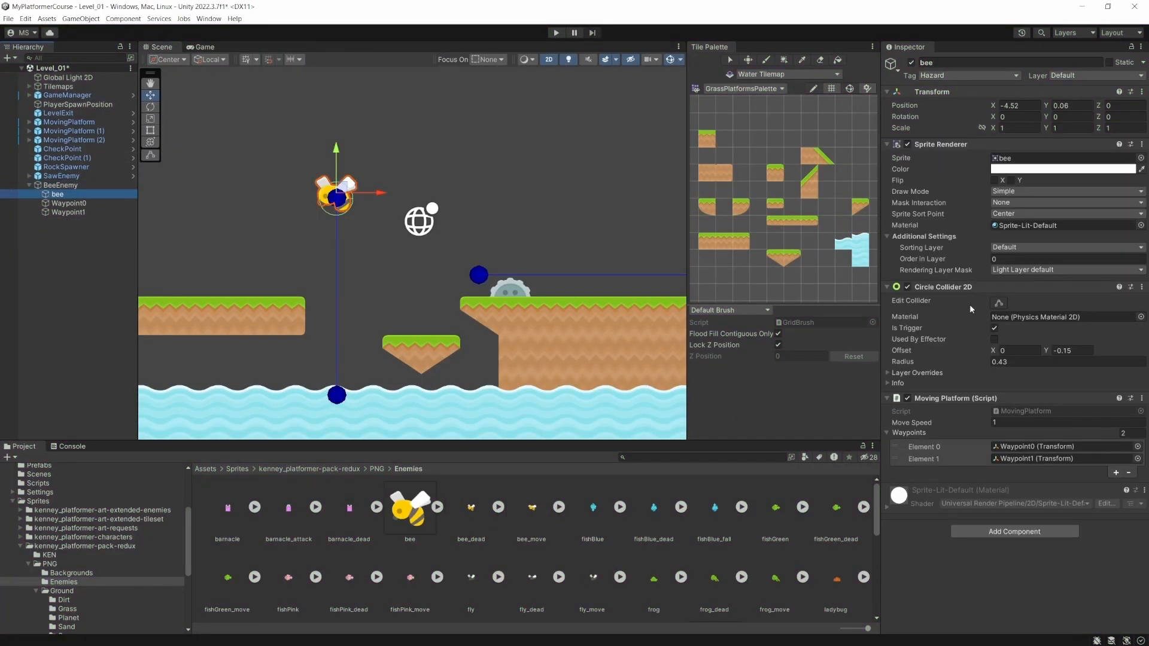
click(1014, 247)
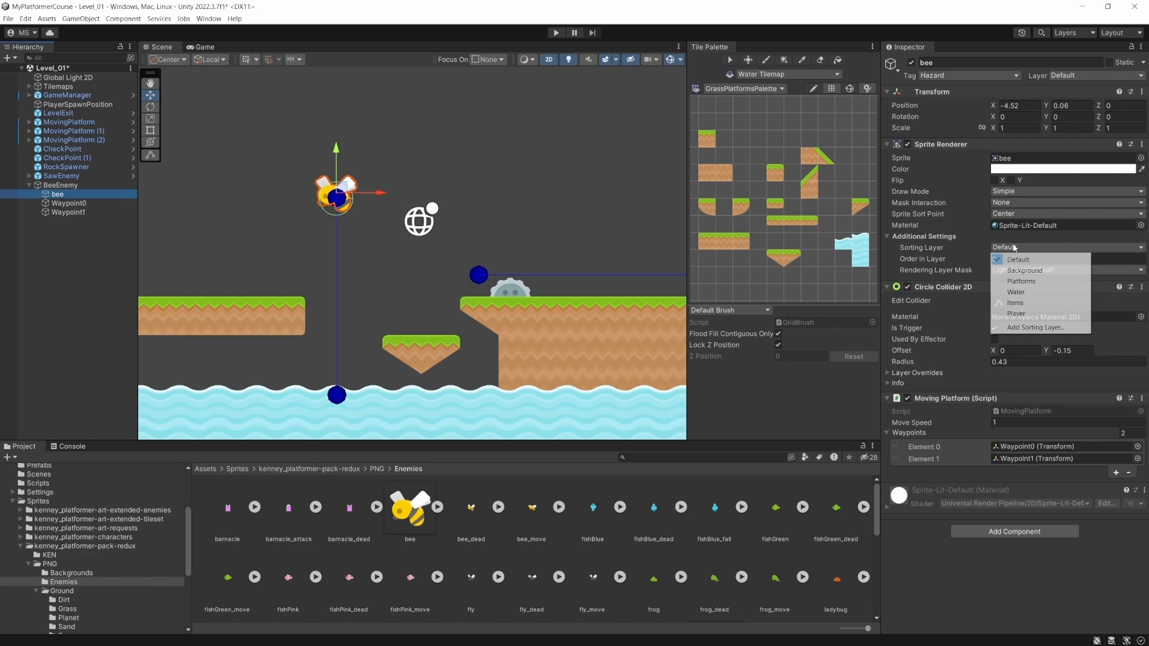
click(1020, 281)
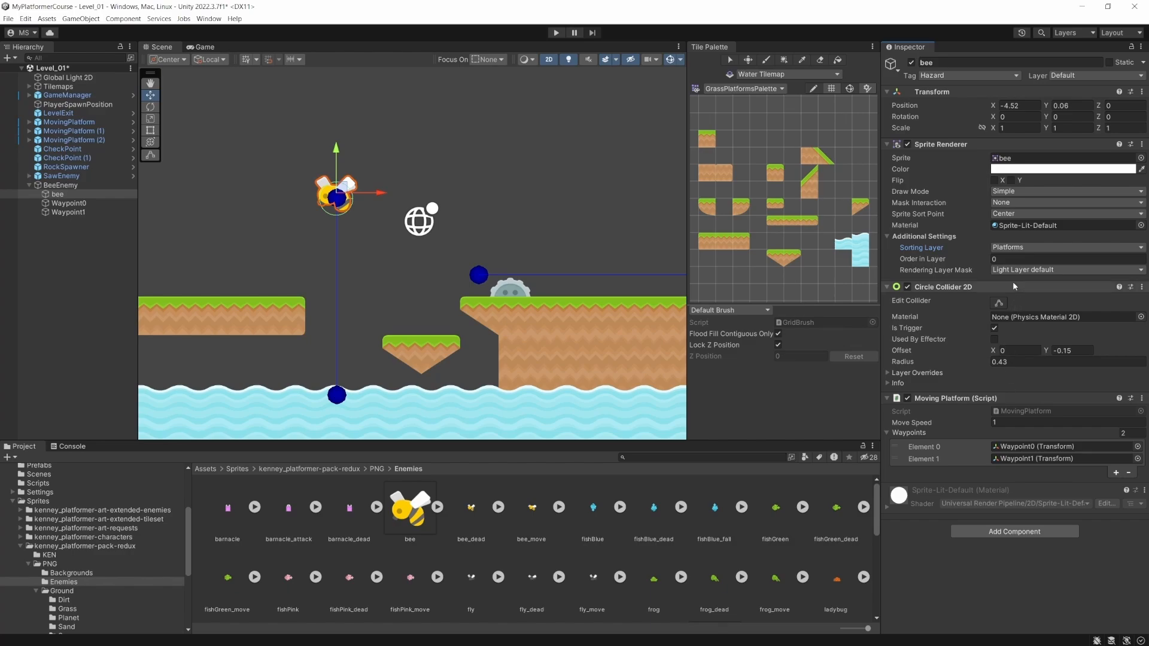
click(1014, 260)
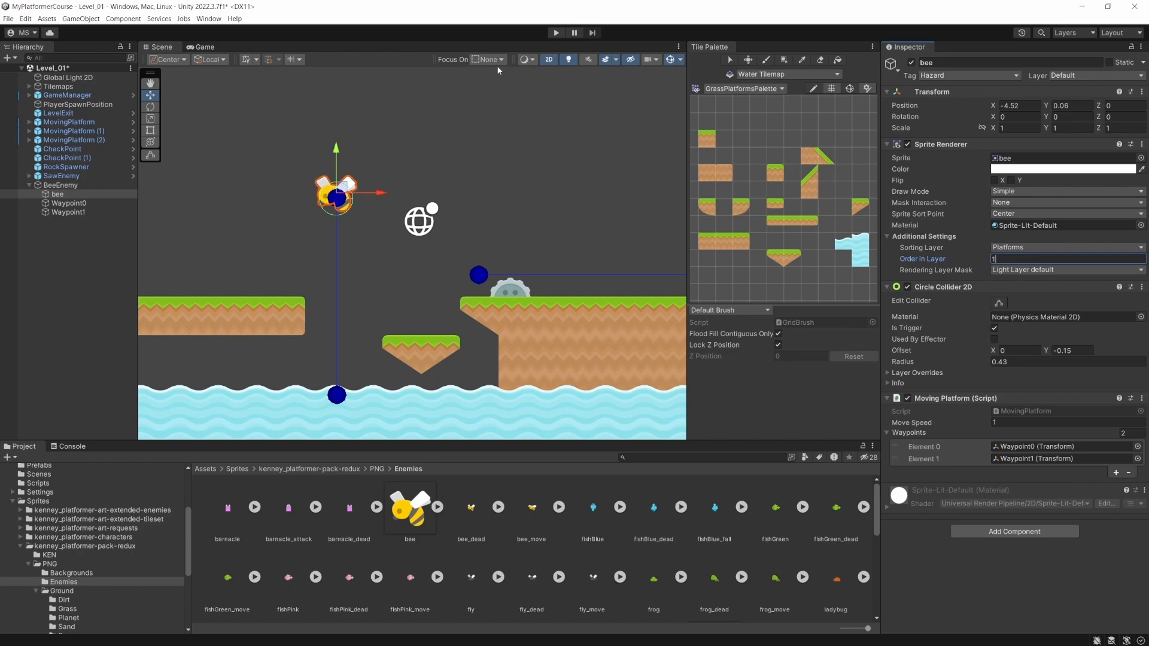
Step: Playtest the level by walking and jumping the player past and into the flying bee, and stop play mode
click(556, 34)
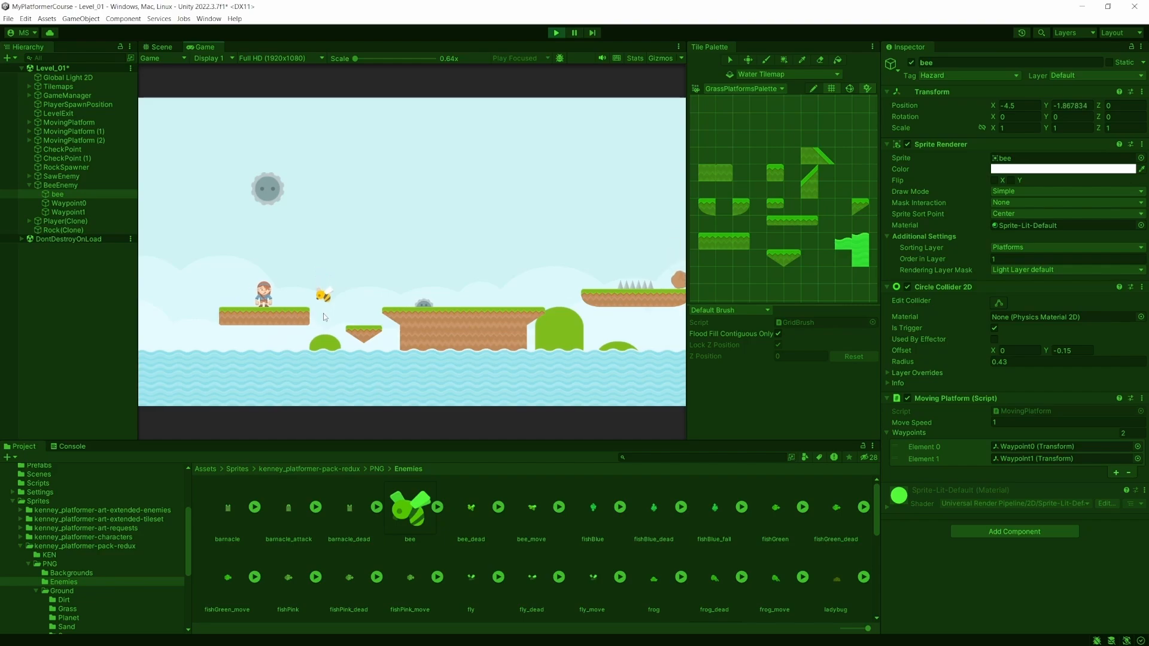
key(d)
key(d)
key(space)
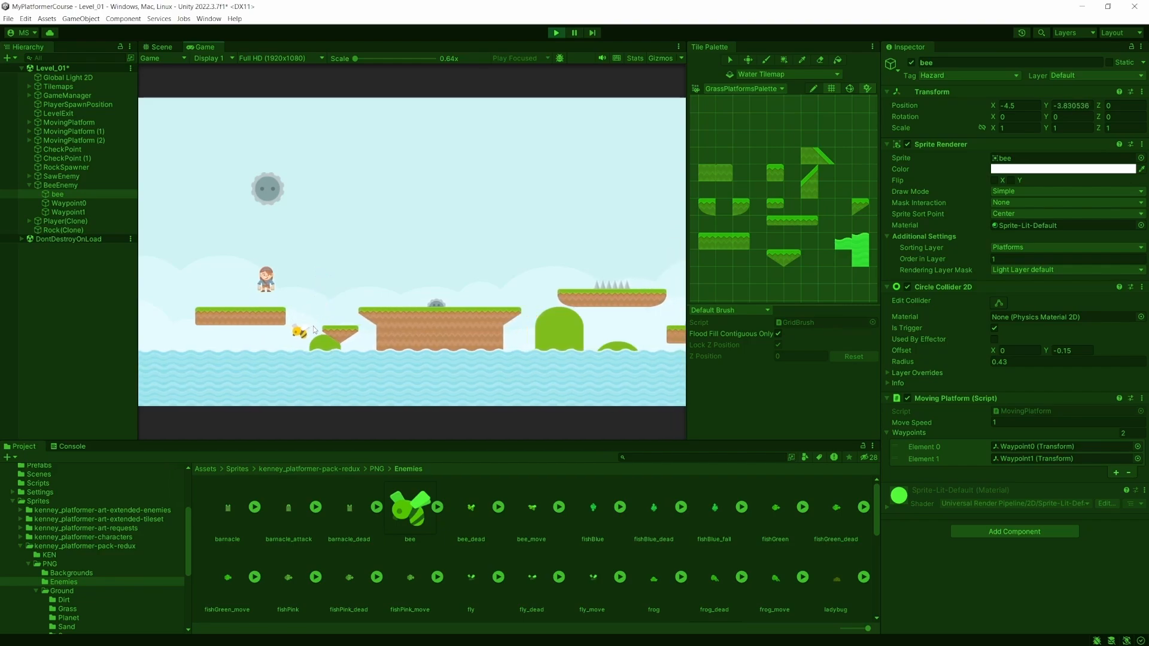
key(d)
key(a)
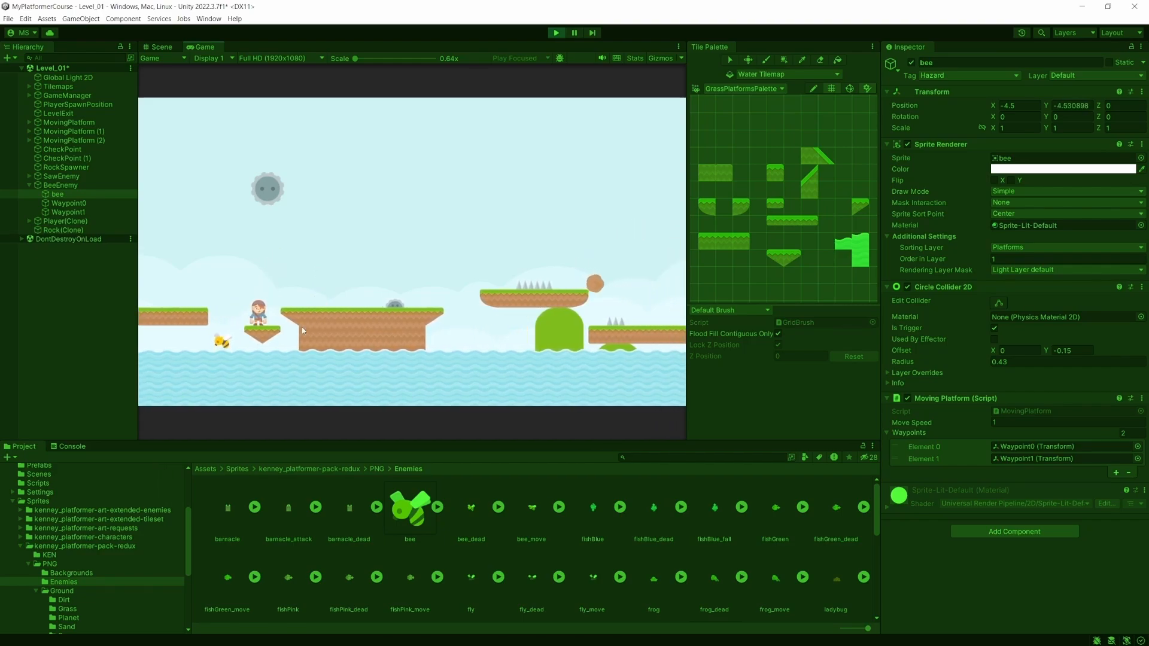
key(a)
key(space)
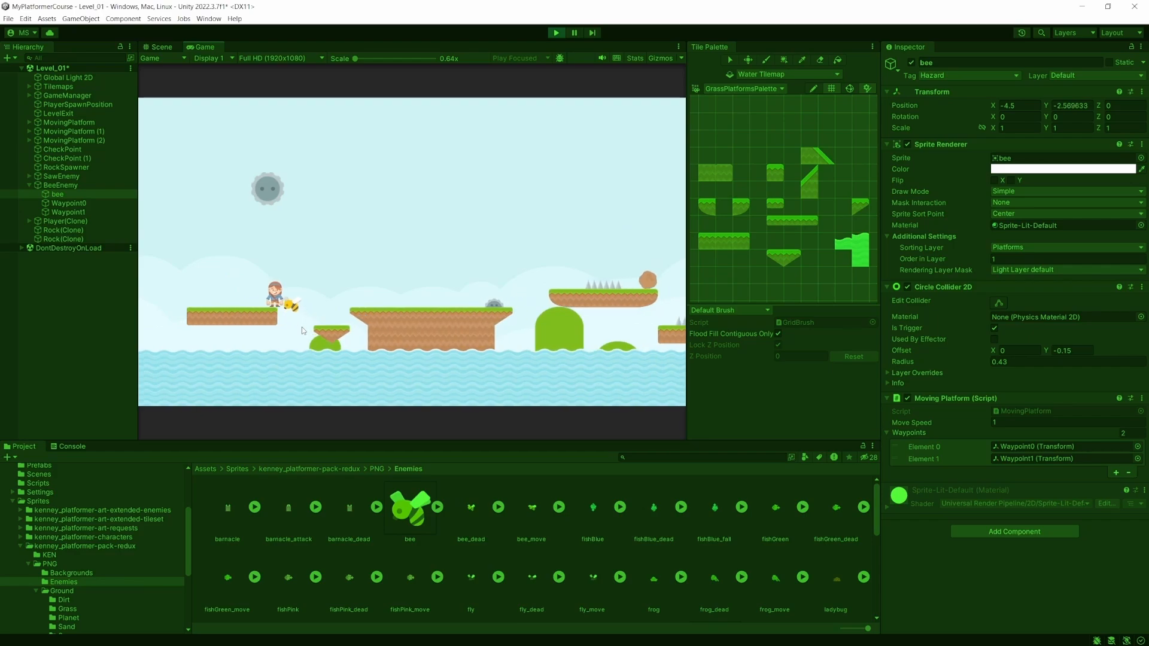
key(a)
key(space)
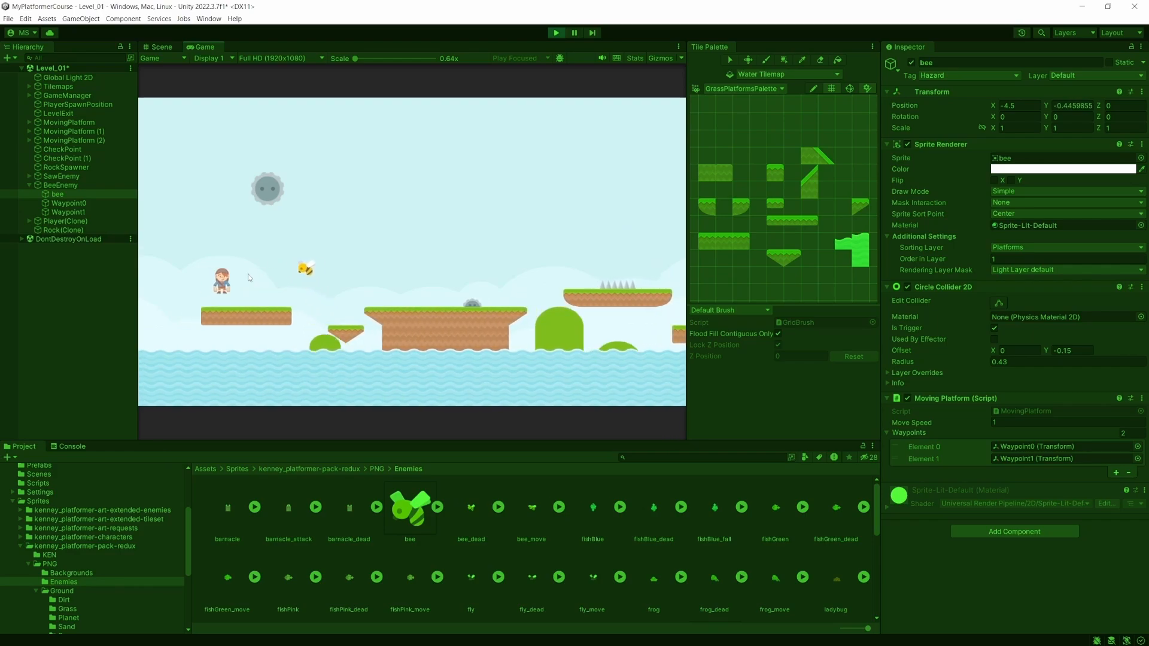
key(ctrl+p)
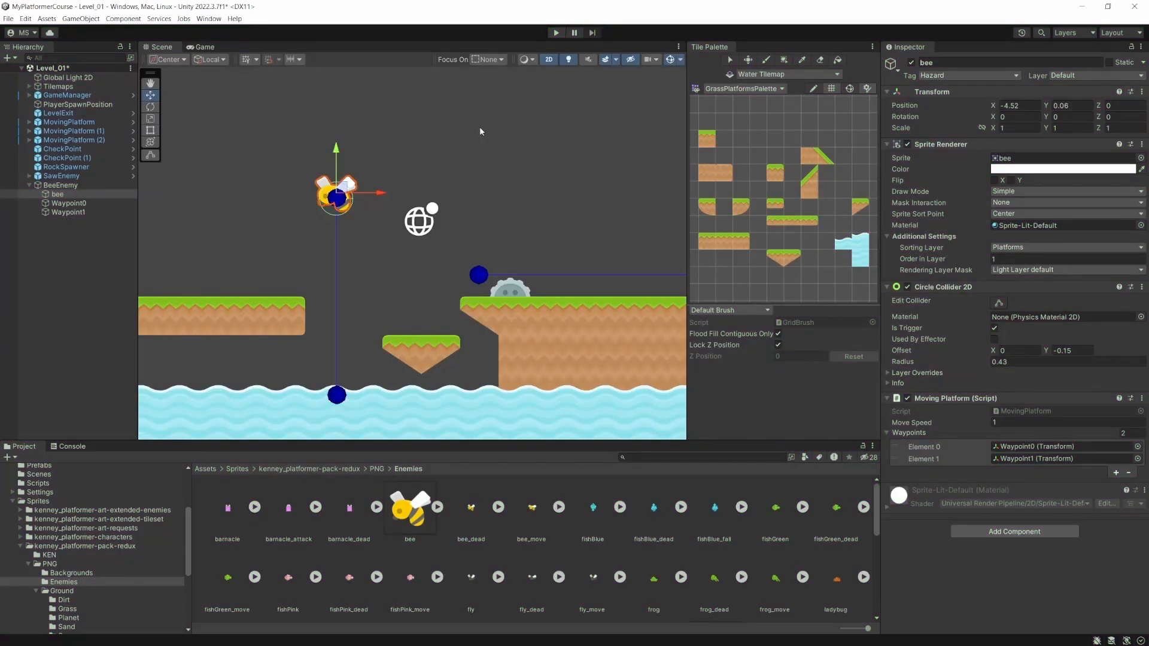
Step: Save the scene and turn the BeeEnemy object into a prefab in the Assets Prefabs folder
click(412, 239)
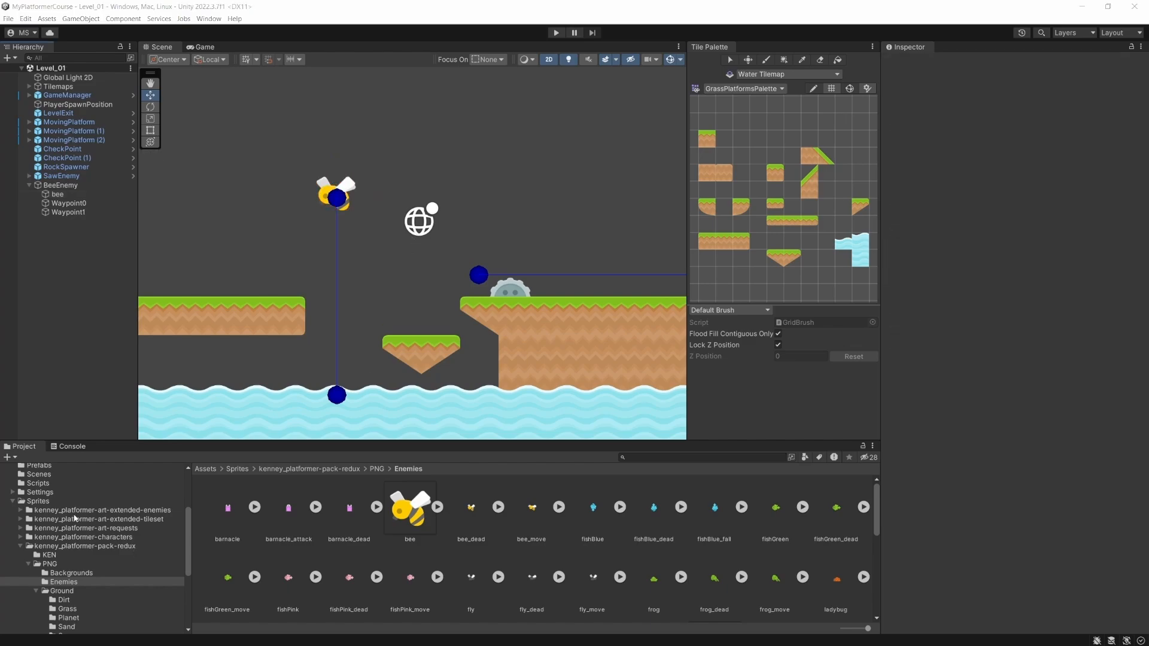
scroll(52, 559, up, 3)
click(49, 533)
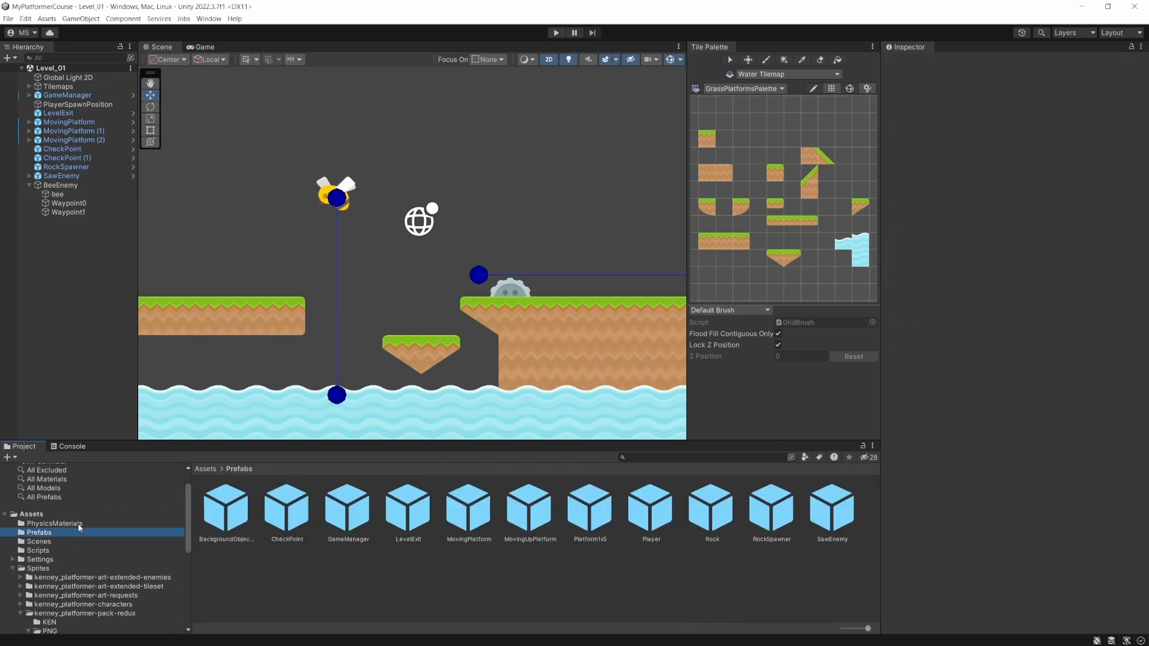
drag(59, 185, 310, 576)
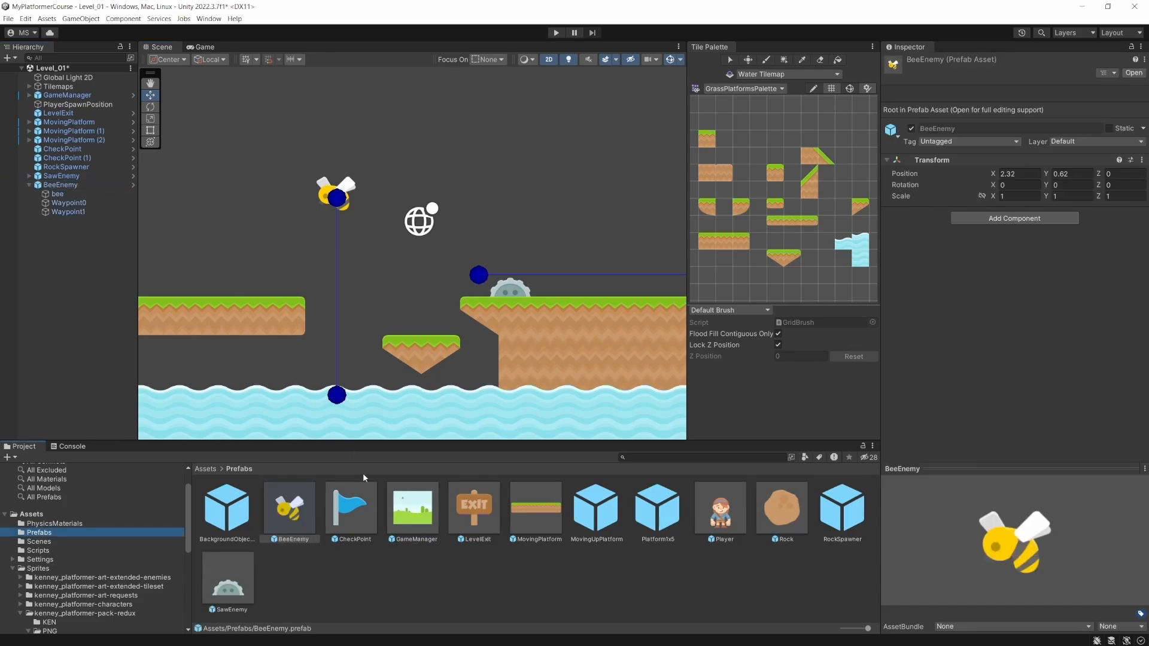